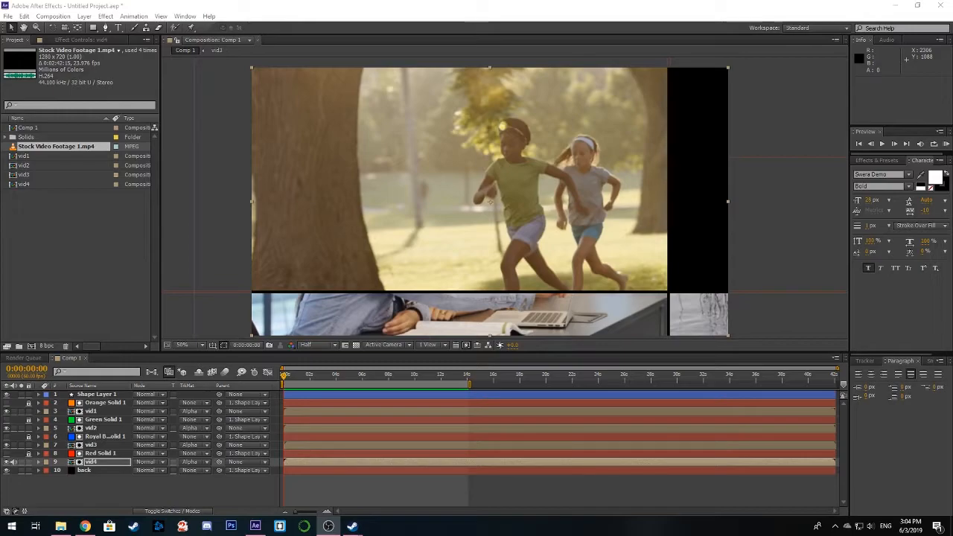
Step: Run a RAM preview of the finished split-screen composition
click(947, 147)
click(947, 147)
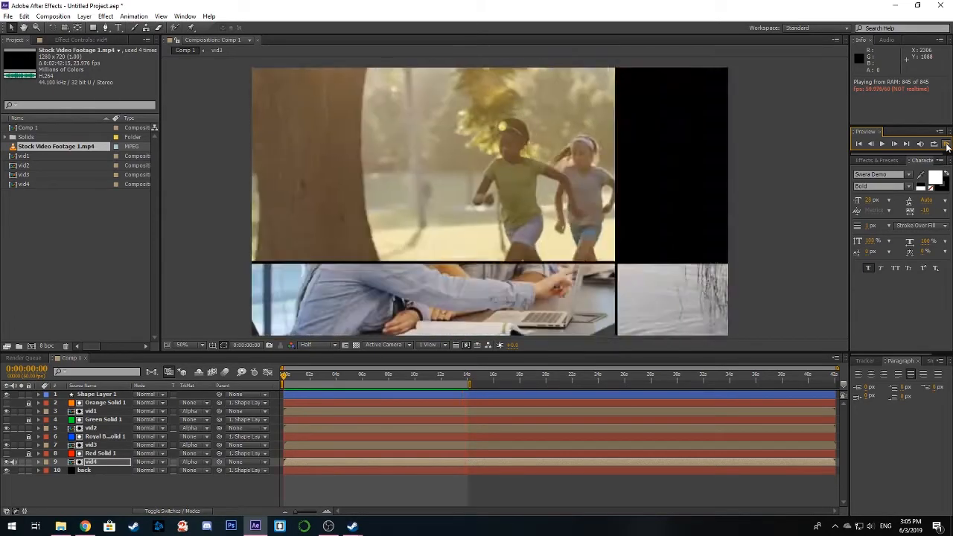
click(947, 147)
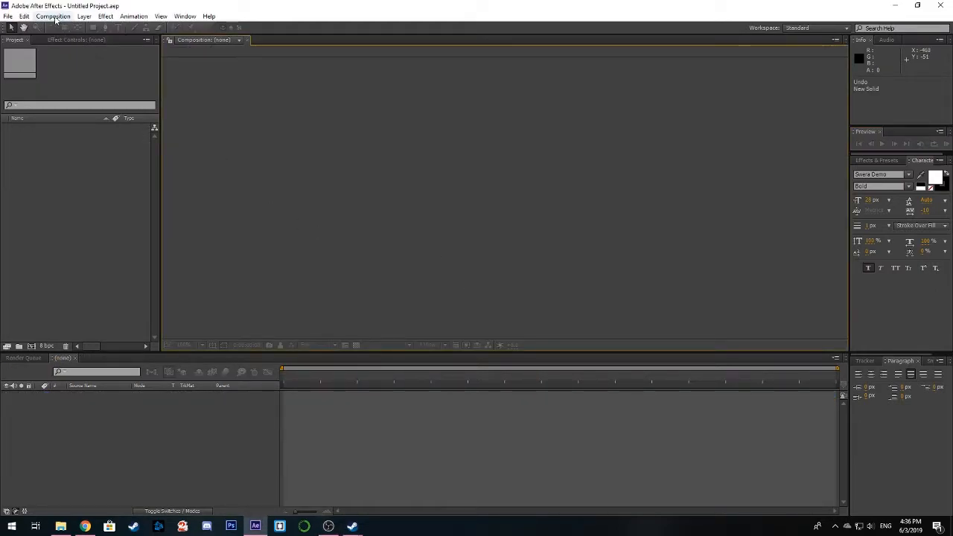
Step: Create a new composition named Comp 1 at 1920 × 1080 px, 60 frames per second and 30 seconds long
click(55, 16)
click(80, 29)
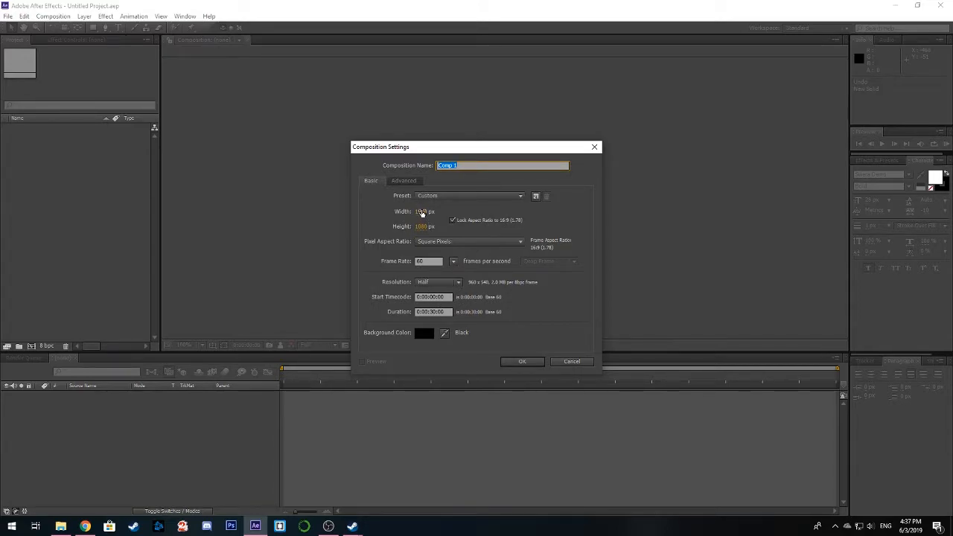
click(525, 361)
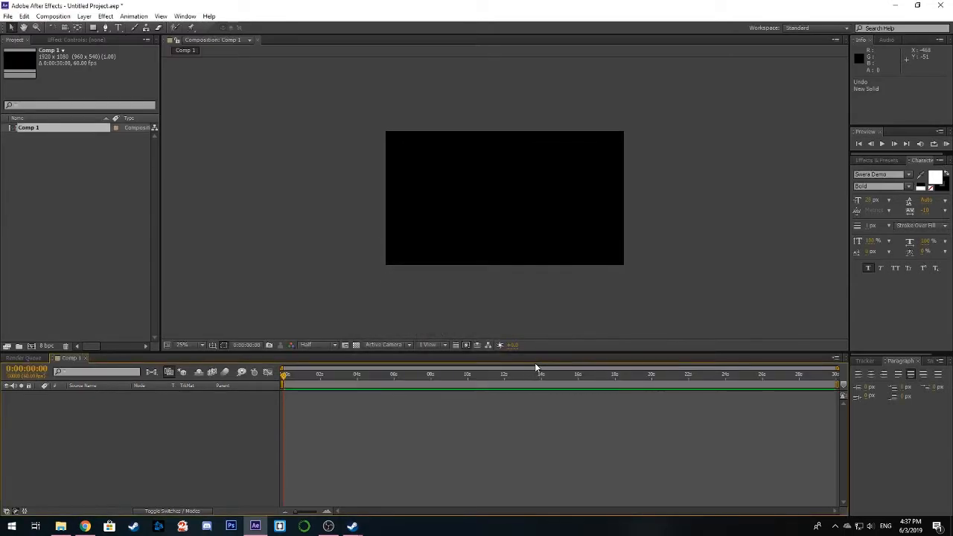
scroll(521, 217, up, 1)
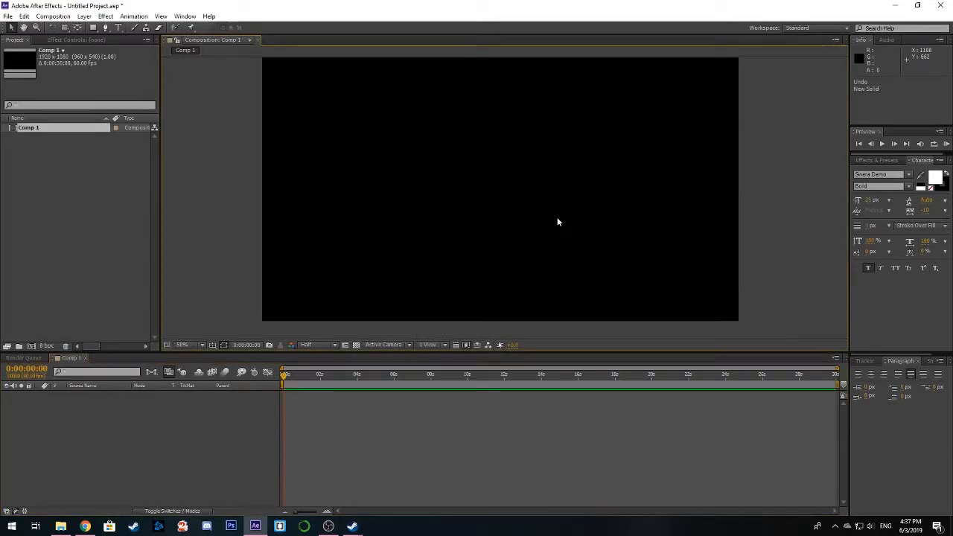
Step: Import Stock Video Footage 1.mp4 into the project and add it to Comp 1 as a layer
key(alt+Tab)
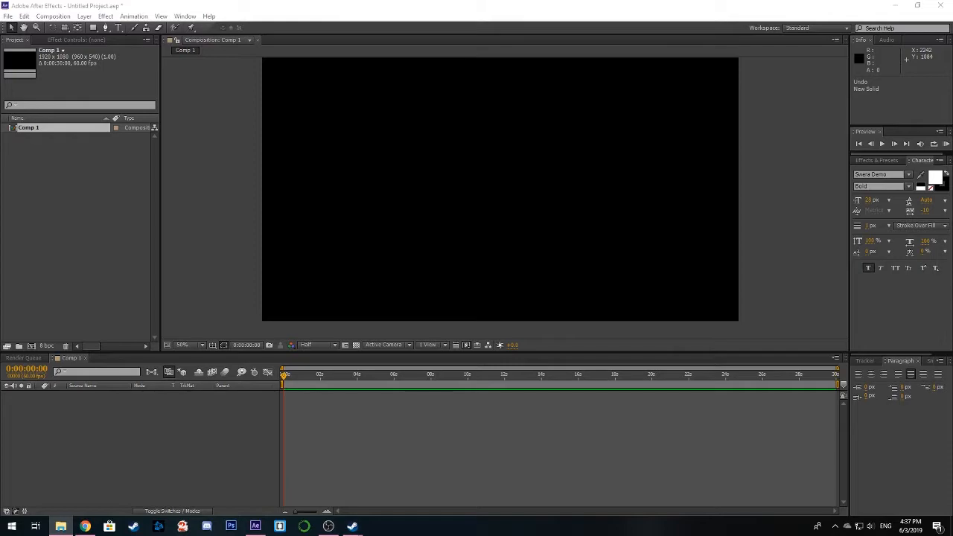
drag(117, 187, 59, 172)
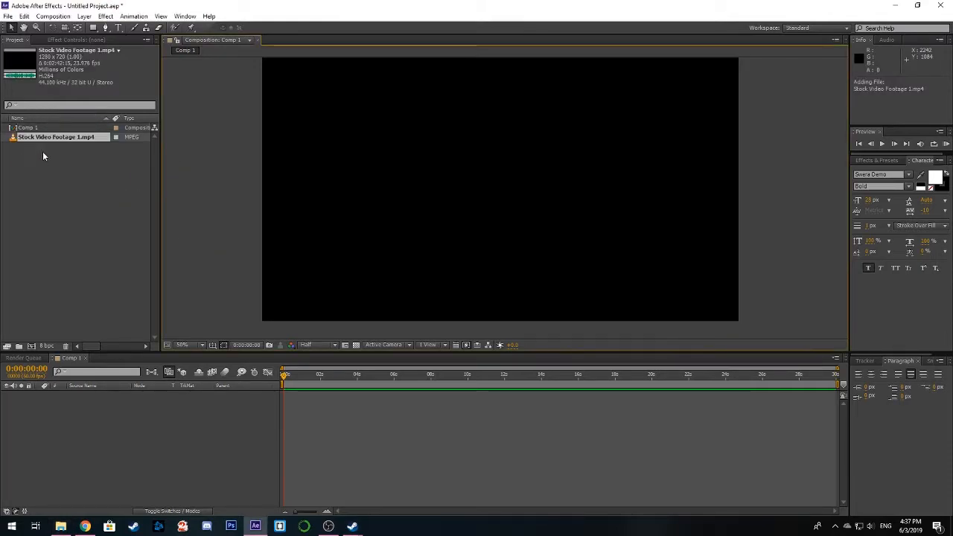
click(63, 140)
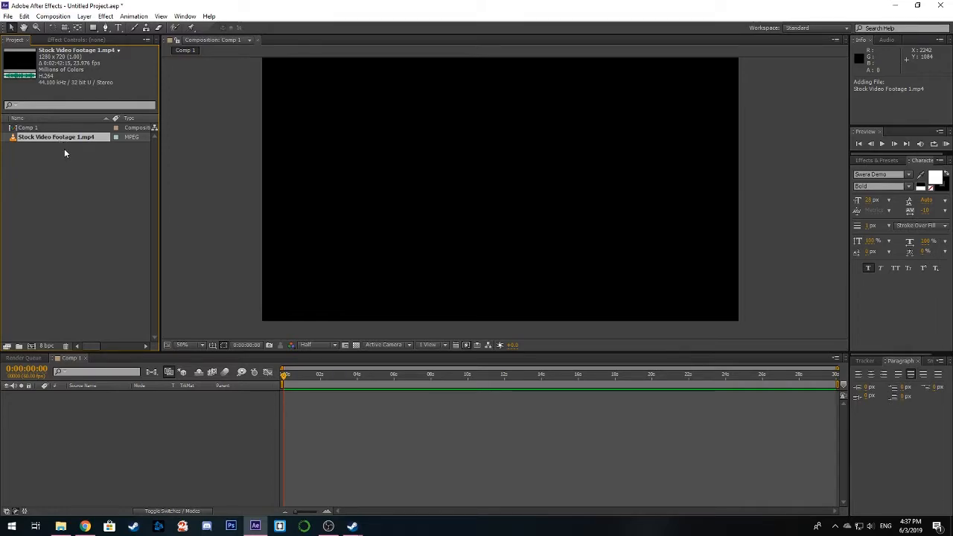
click(64, 161)
drag(47, 139, 135, 440)
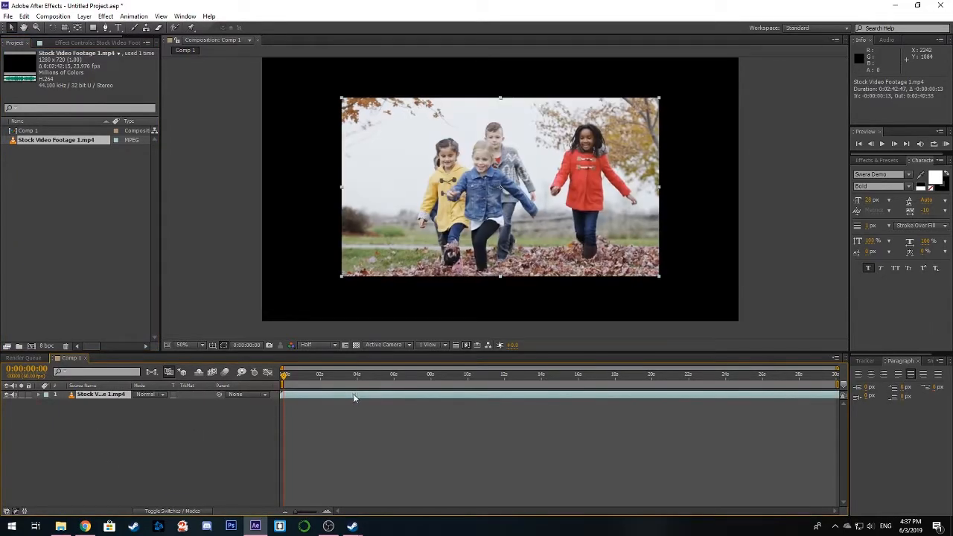
Step: Slide the footage layer slightly earlier in time, then scale and position it to fill the composition frame
mouse_move(292, 395)
mouse_down()
mouse_move(302, 393)
mouse_move(283, 380)
mouse_up()
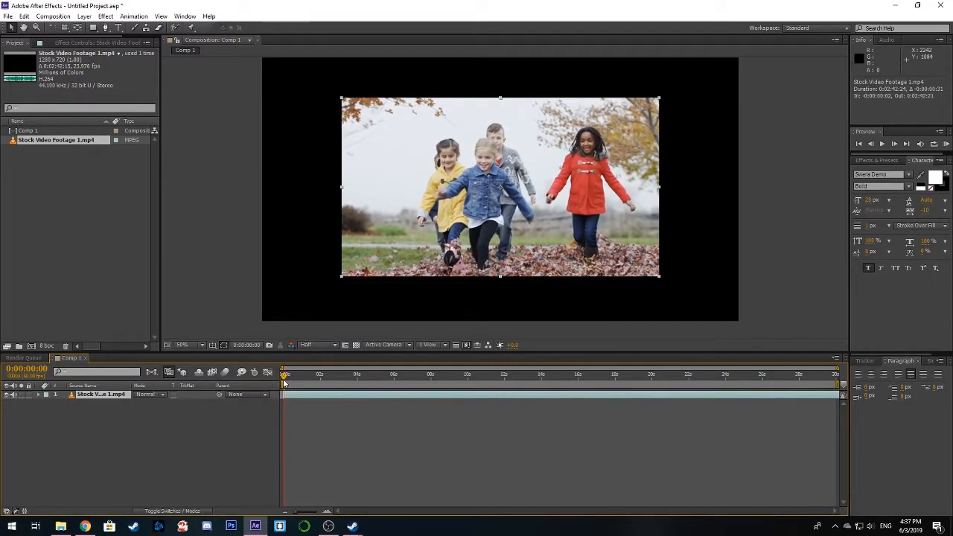
drag(659, 276, 750, 320)
click(750, 320)
mouse_move(490, 236)
mouse_down()
mouse_move(493, 256)
mouse_move(490, 244)
mouse_up()
Step: Duplicate the footage layer three times to get four stacked copies
click(300, 395)
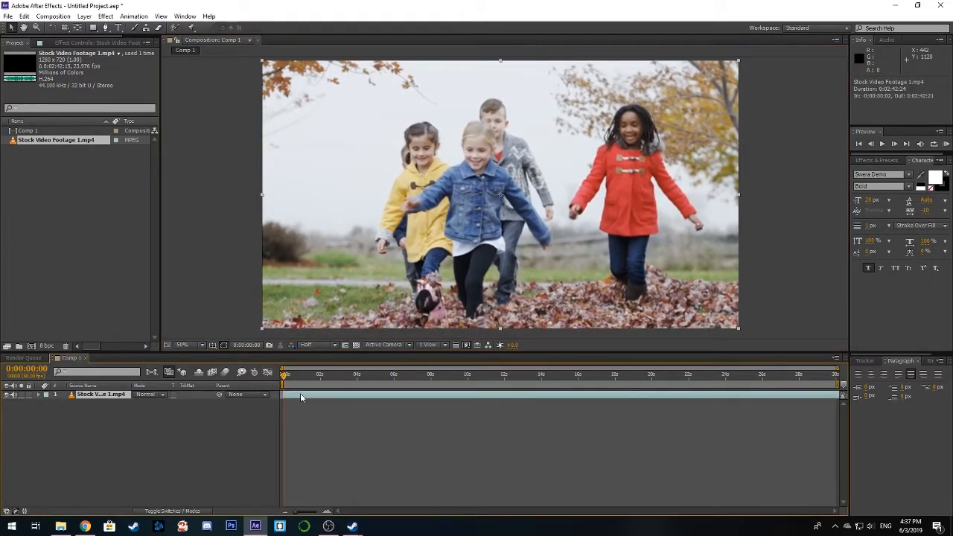
key(ctrl+d)
key(ctrl+d)
key(ctrl+d)
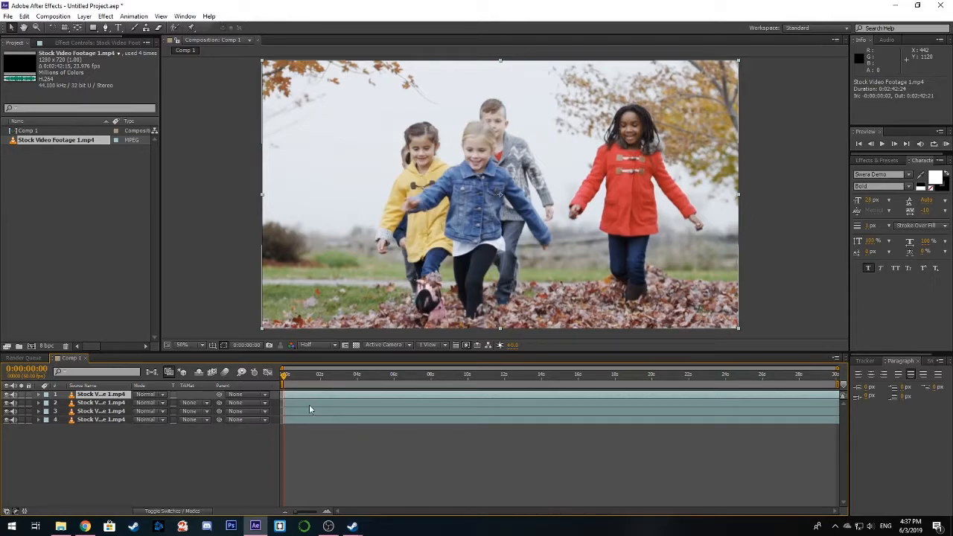
Step: Slide layers 2, 3 and 4 earlier in time by different amounts so each copy plays a different part of the footage
click(428, 409)
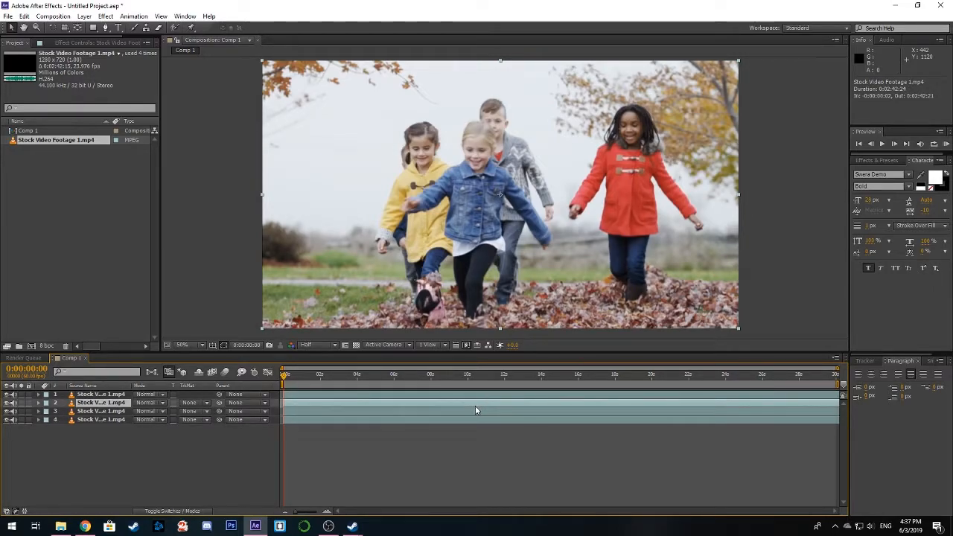
drag(530, 404, 274, 404)
drag(419, 402, 395, 410)
click(422, 413)
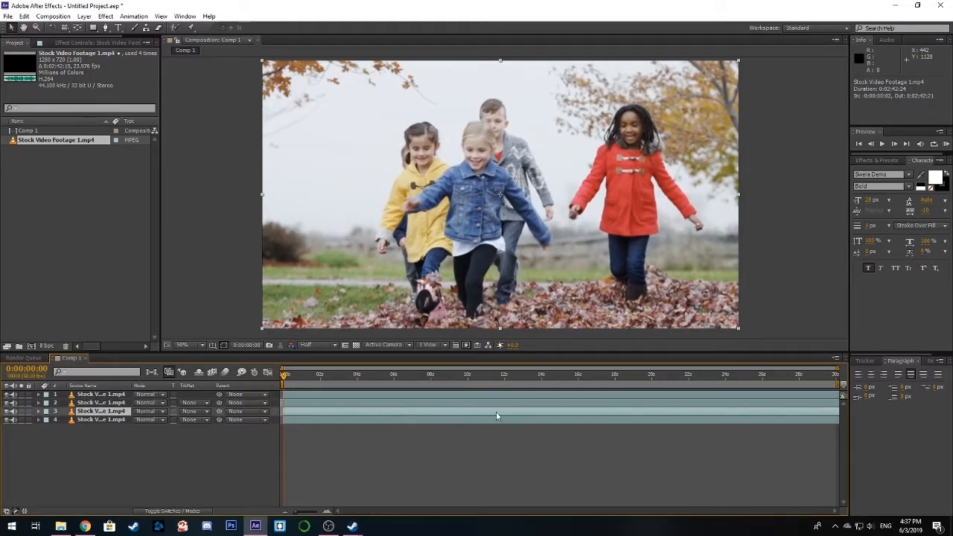
click(343, 420)
drag(558, 420, 325, 427)
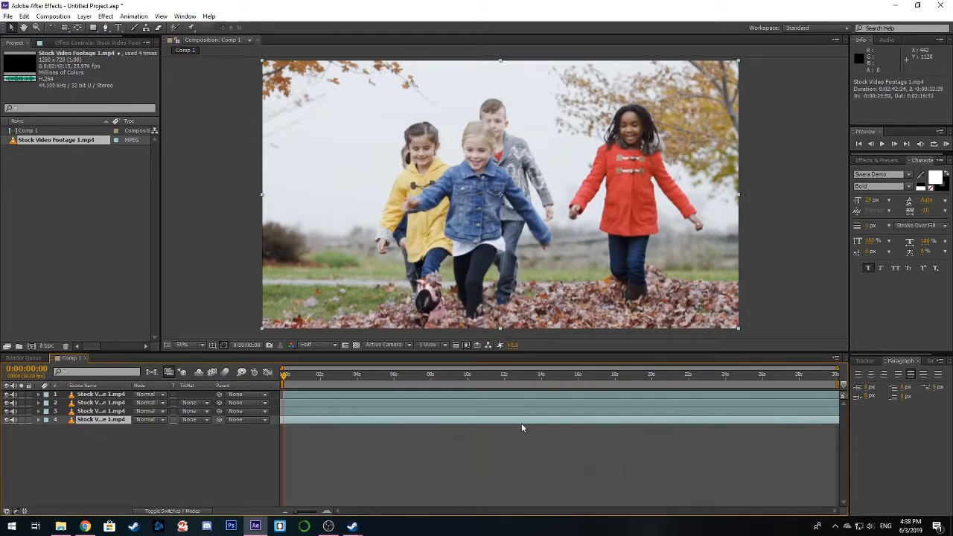
click(375, 427)
Step: Split the three duplicate layers at the start of the composition and delete the pieces before it
drag(302, 402, 311, 421)
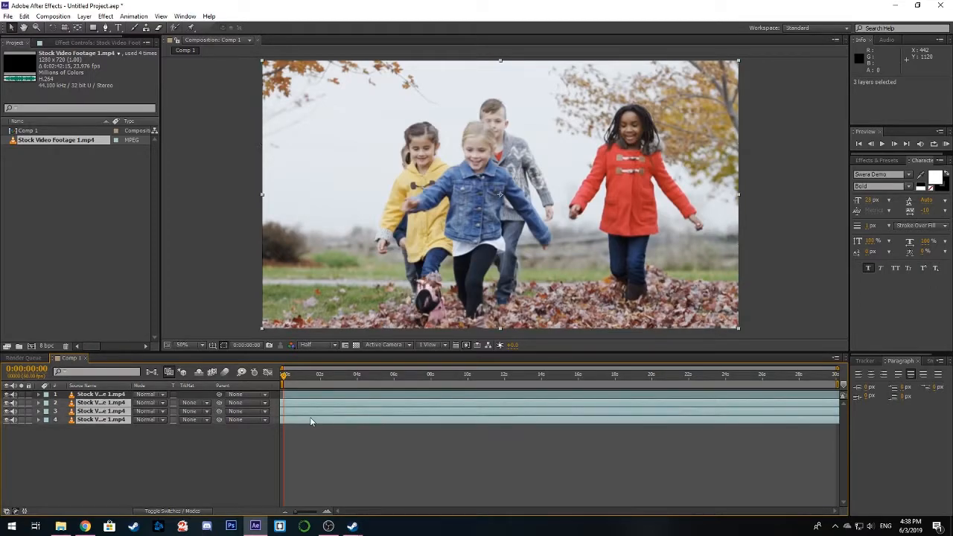
key(ctrl+shift+d)
click(281, 411)
key(Delete)
click(283, 420)
key(Delete)
click(282, 428)
key(Delete)
Step: Split all four footage layers at 0:00:12:00 and delete the parts after that time
drag(283, 375, 505, 376)
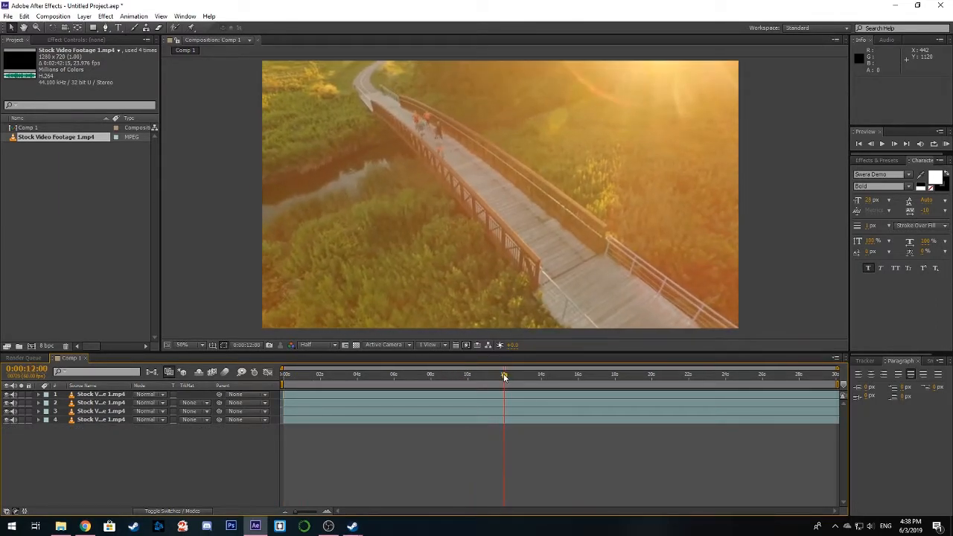
click(515, 395)
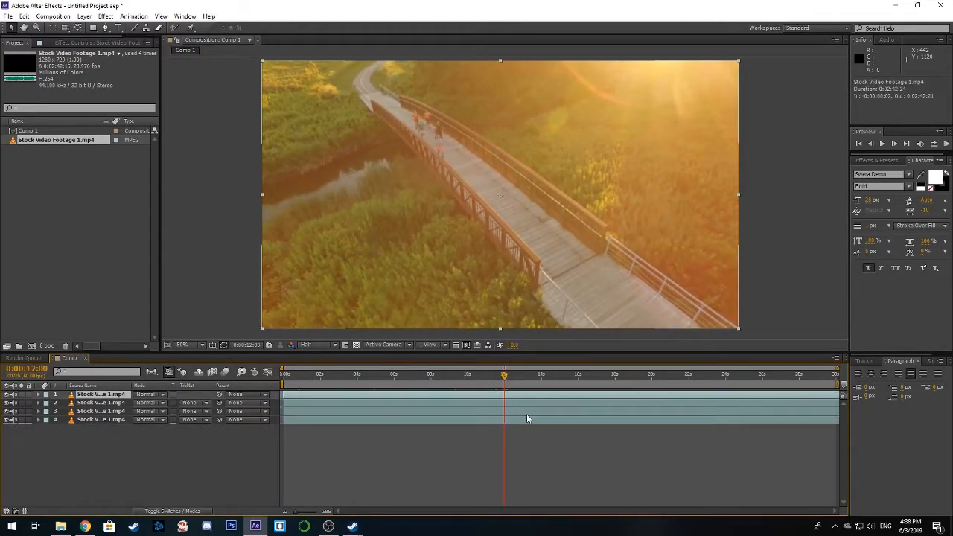
shift+click(529, 405)
shift+click(528, 413)
shift+click(531, 418)
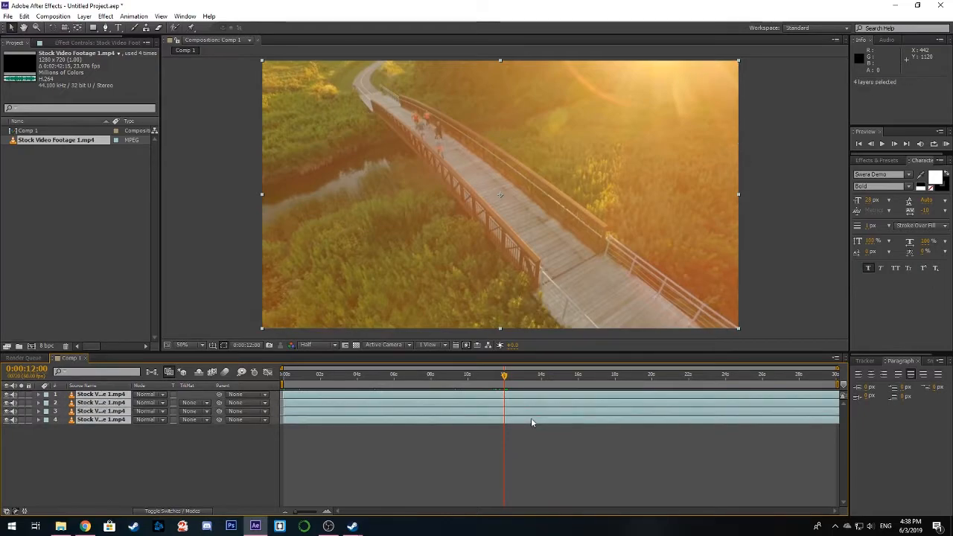
key(ctrl+shift+d)
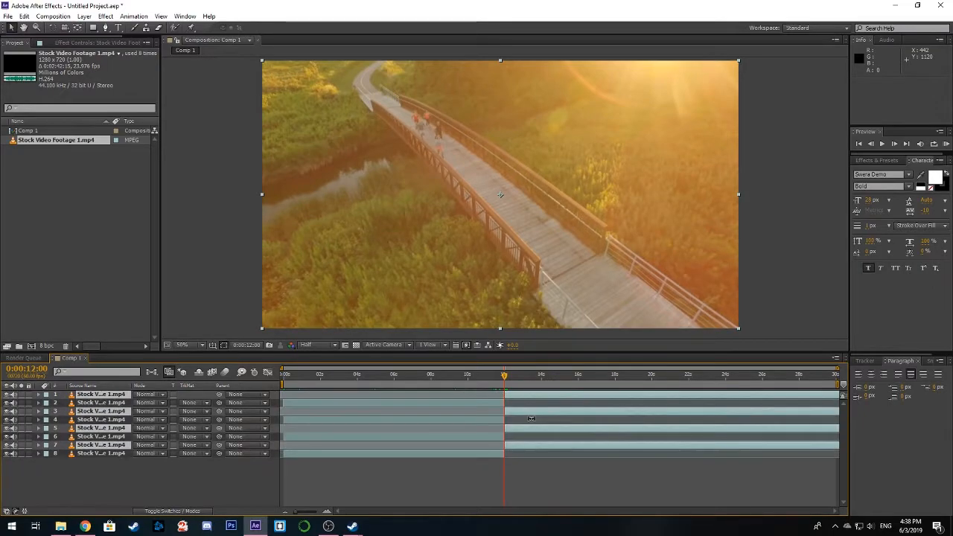
key(Delete)
Step: Move the current time back to 0:00:00:19 and narrow the visible timeline range to the 12-second clips
drag(505, 375, 292, 382)
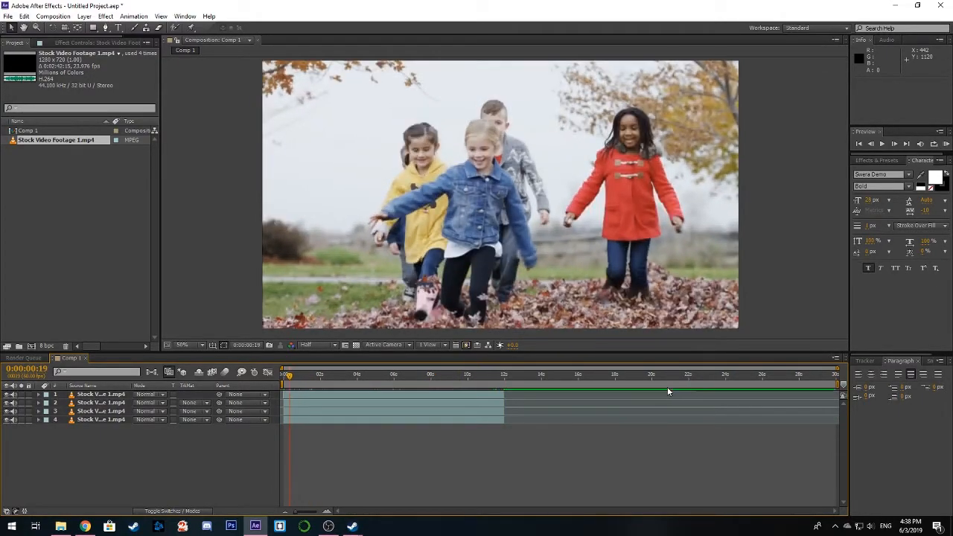
drag(839, 370, 512, 378)
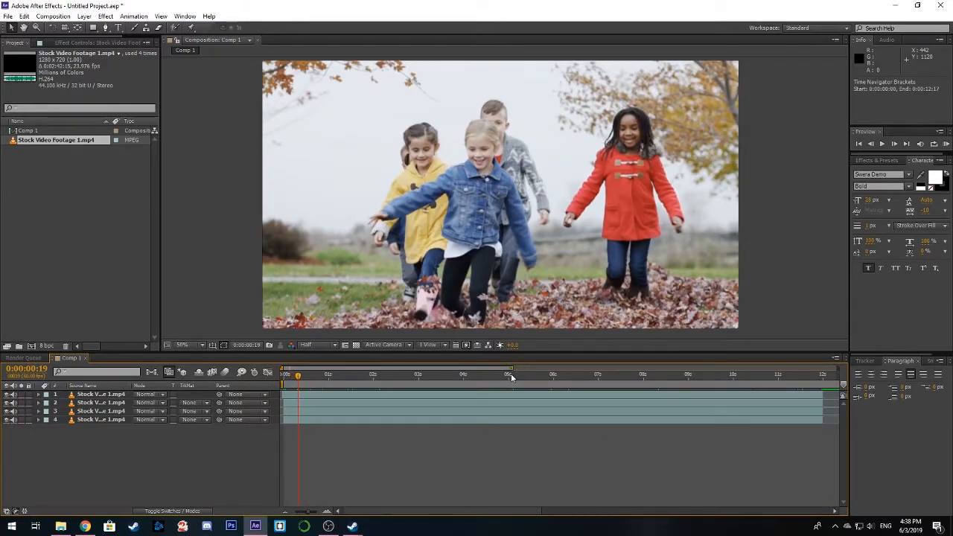
right_click(123, 469)
click(84, 460)
click(100, 395)
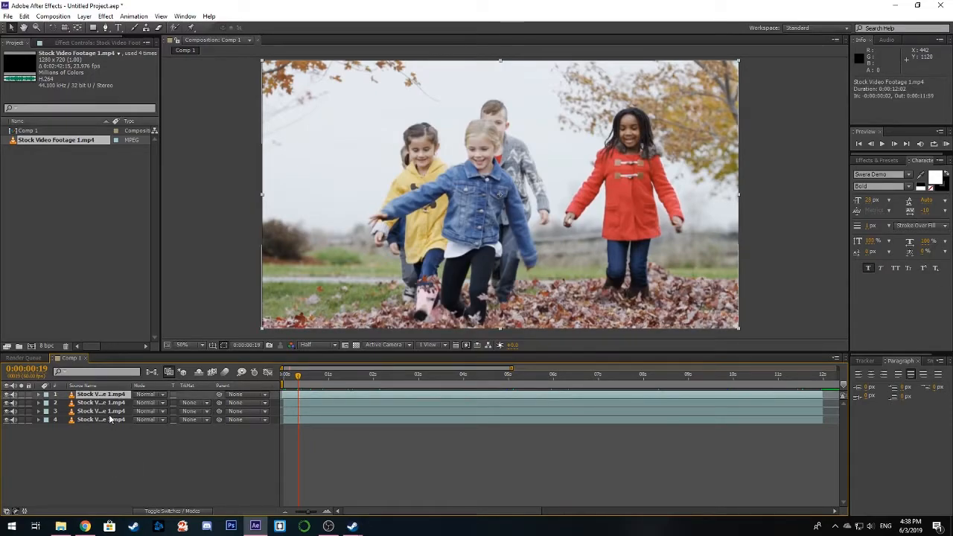
Step: With no layer selected, create a full-frame rectangle shape layer and set its path size to 3840 by 10
click(144, 453)
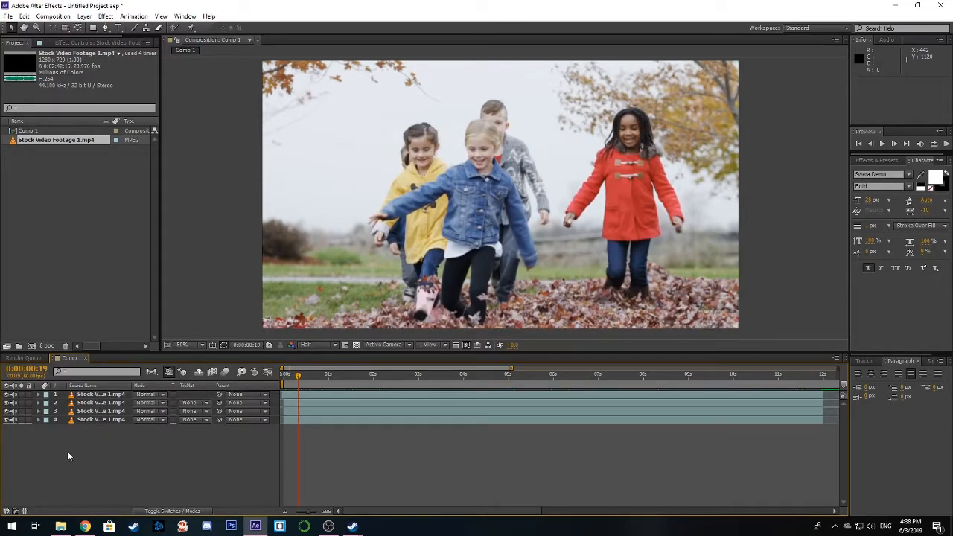
double_click(95, 30)
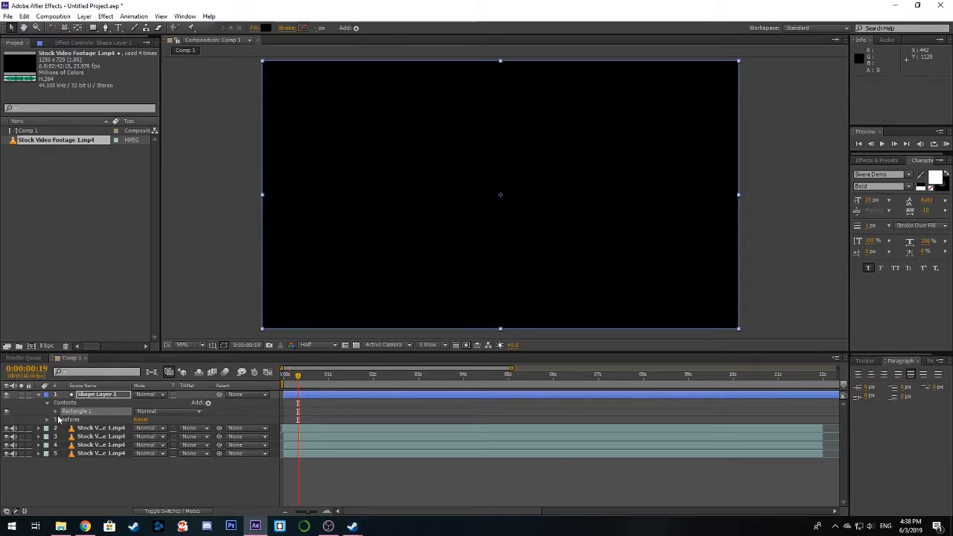
click(55, 411)
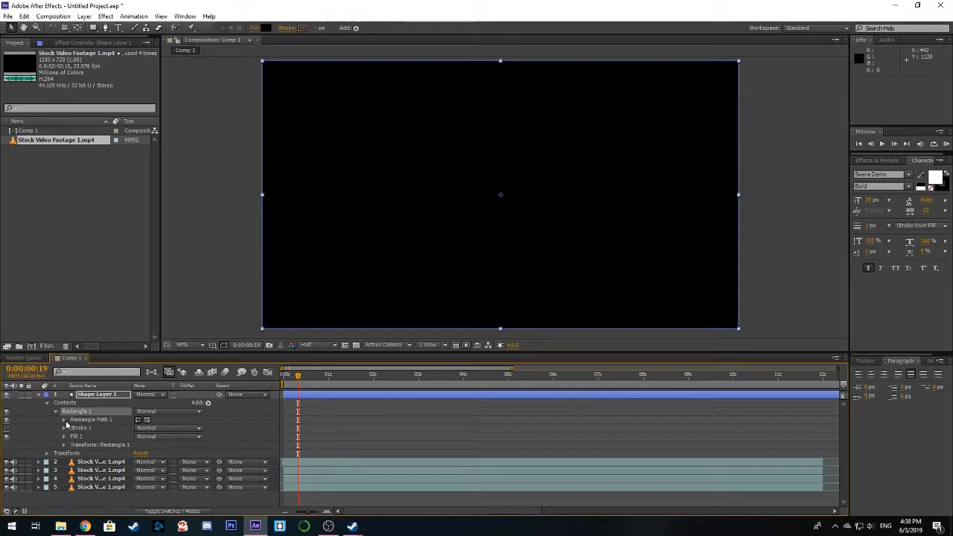
click(65, 420)
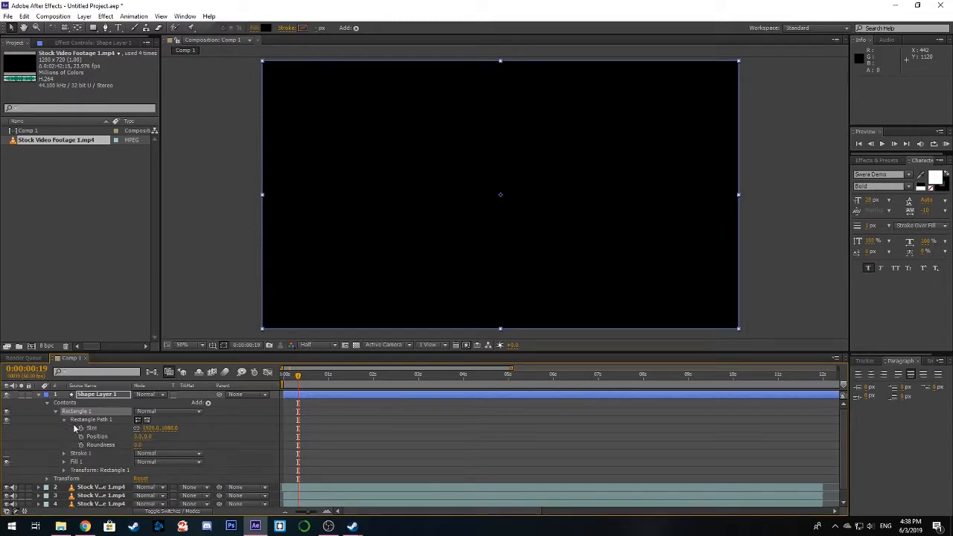
click(151, 428)
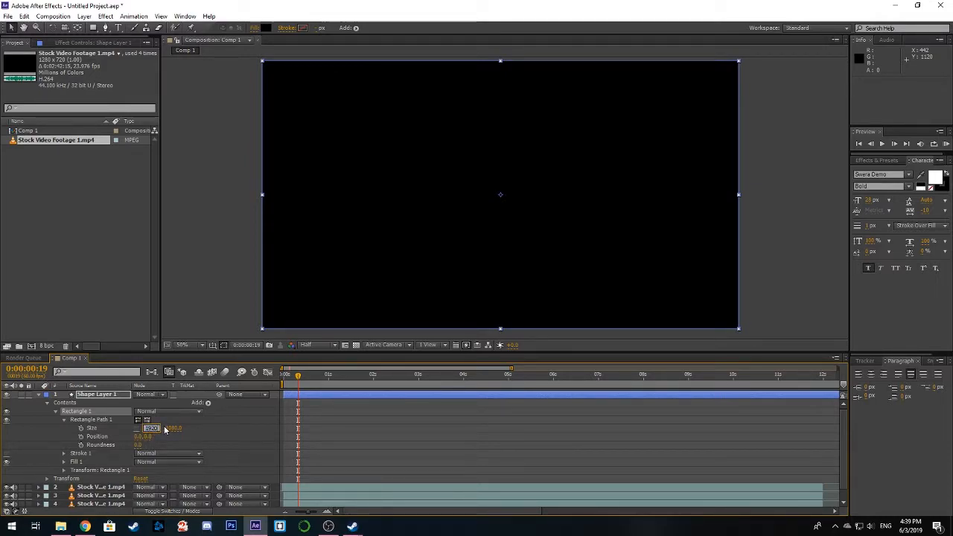
text(*2)
key(Return)
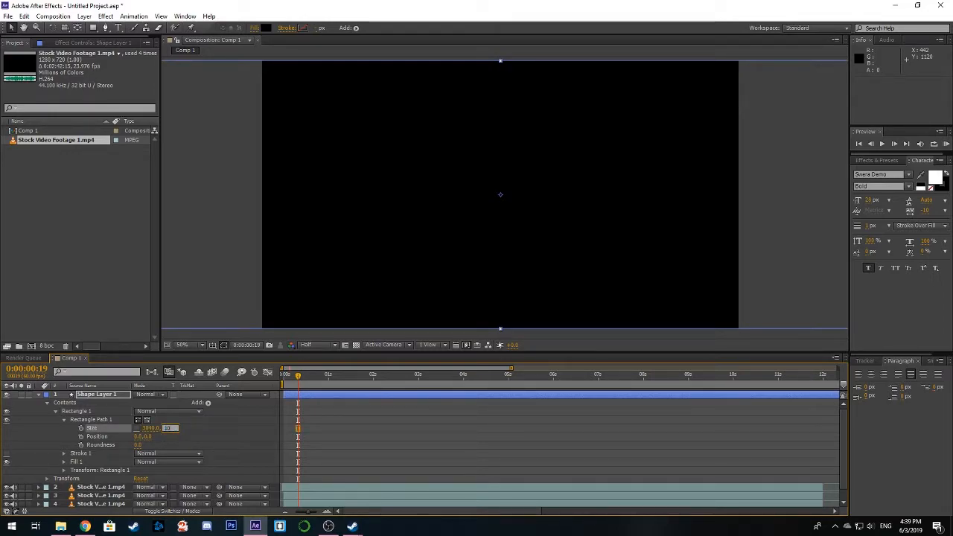
key(Return)
Step: Duplicate the rectangle path within the shape layer and set the copy's size to 10 by 2160 to form a cross
click(99, 422)
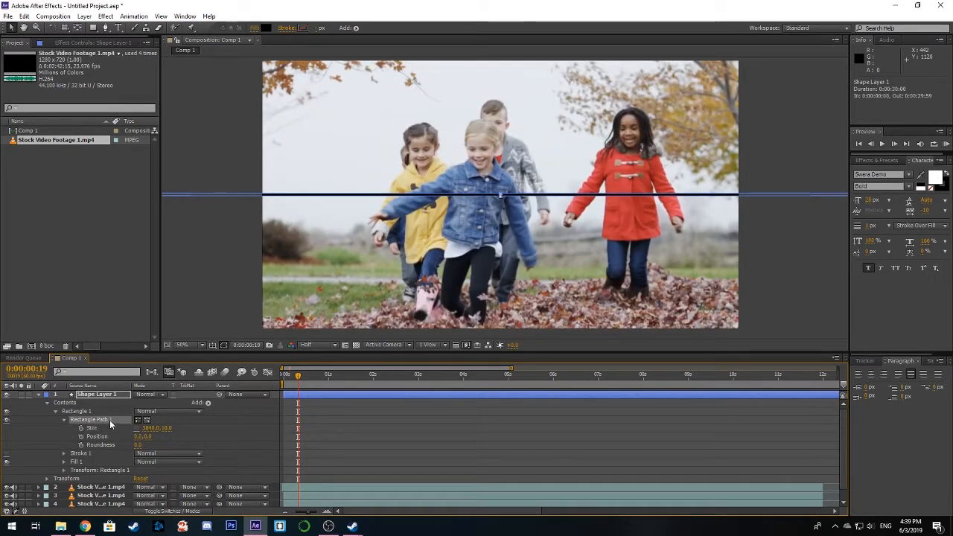
key(ctrl+d)
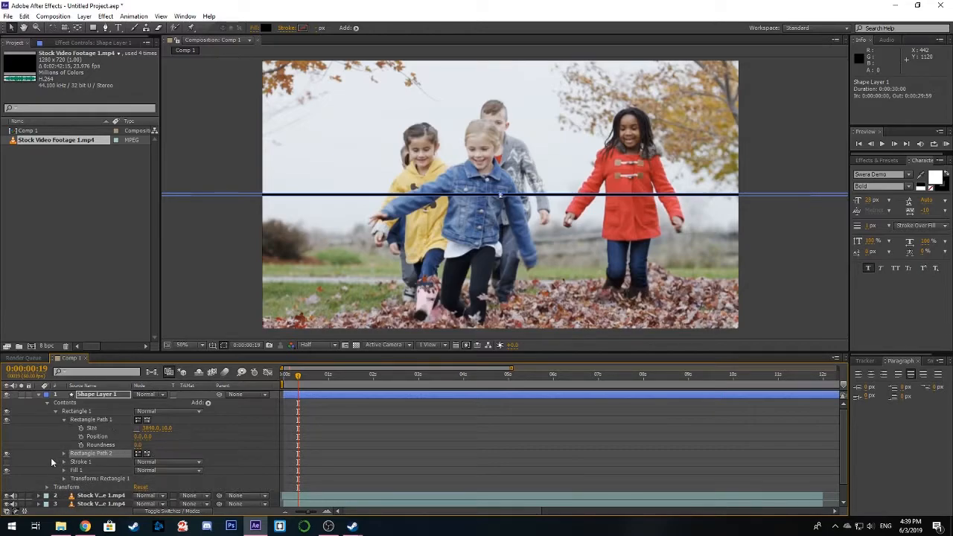
click(64, 453)
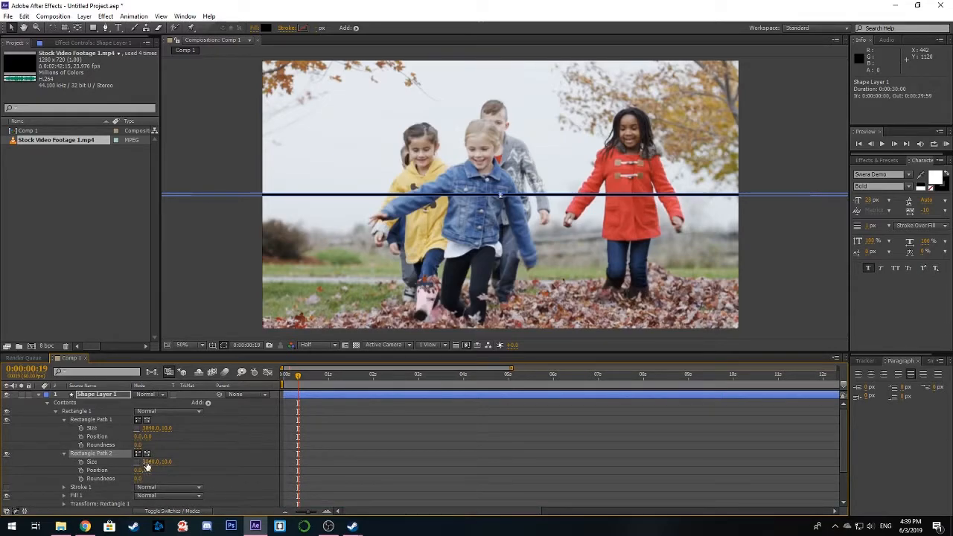
key(Return)
text(1080)
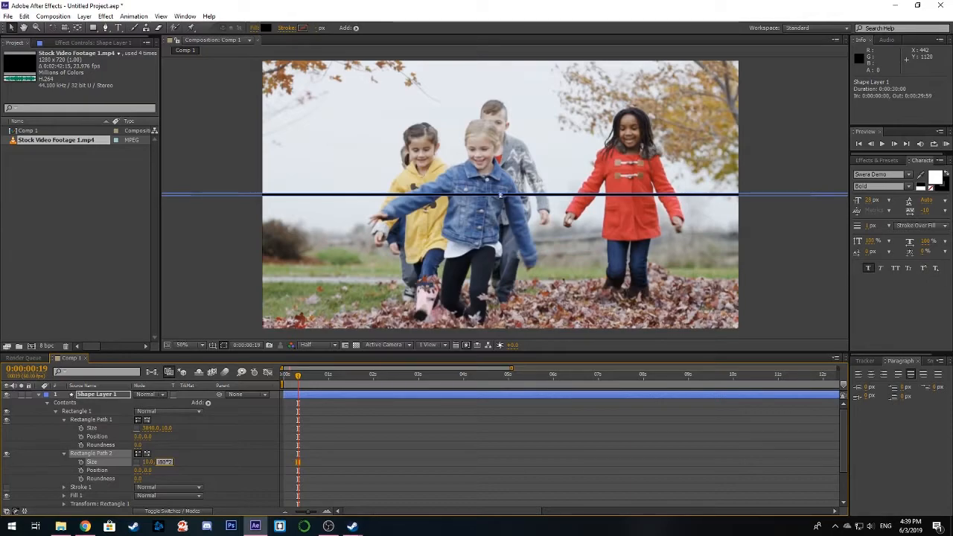
key(Return)
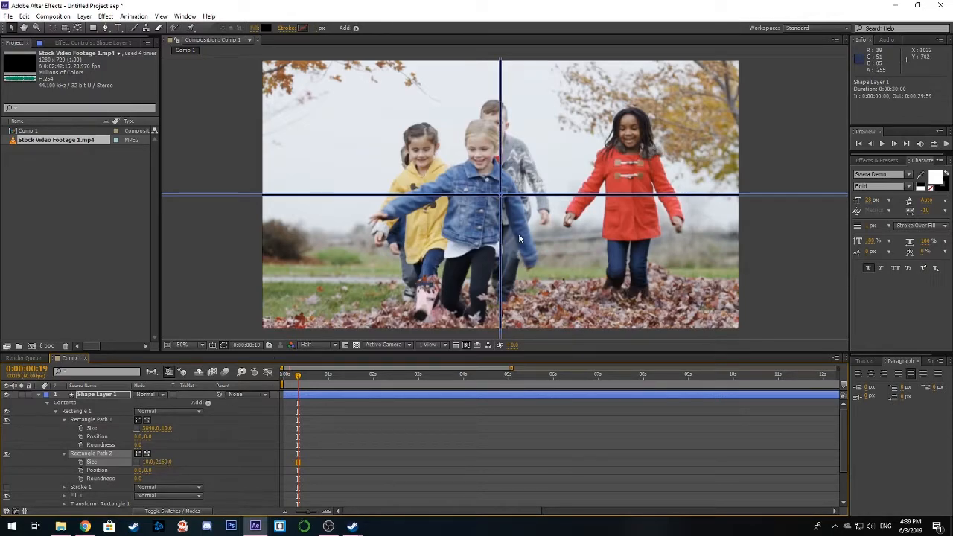
scroll(516, 235, down, 2)
drag(503, 232, 508, 229)
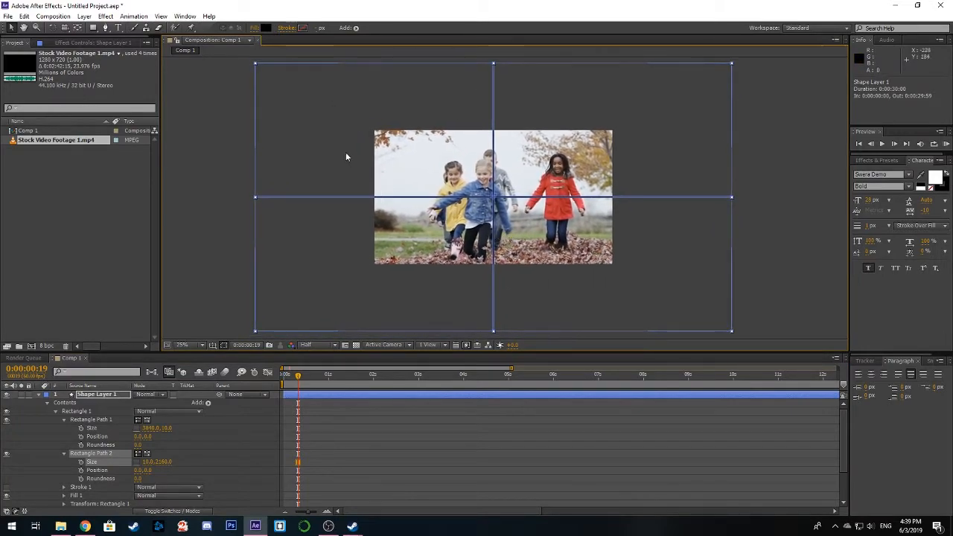
Step: Deselect the cross paths, collapse the shape layer's properties and lock Shape Layer 1
click(247, 187)
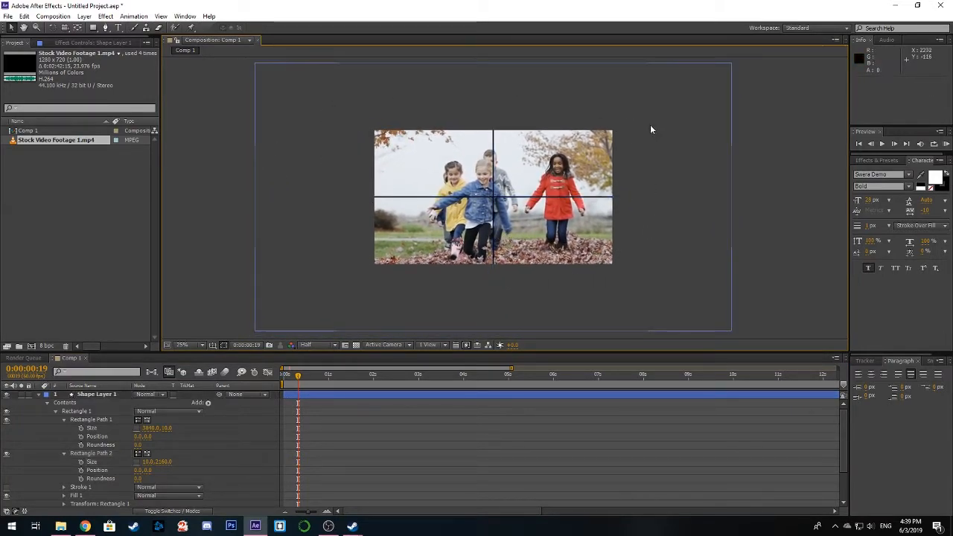
drag(521, 197, 523, 190)
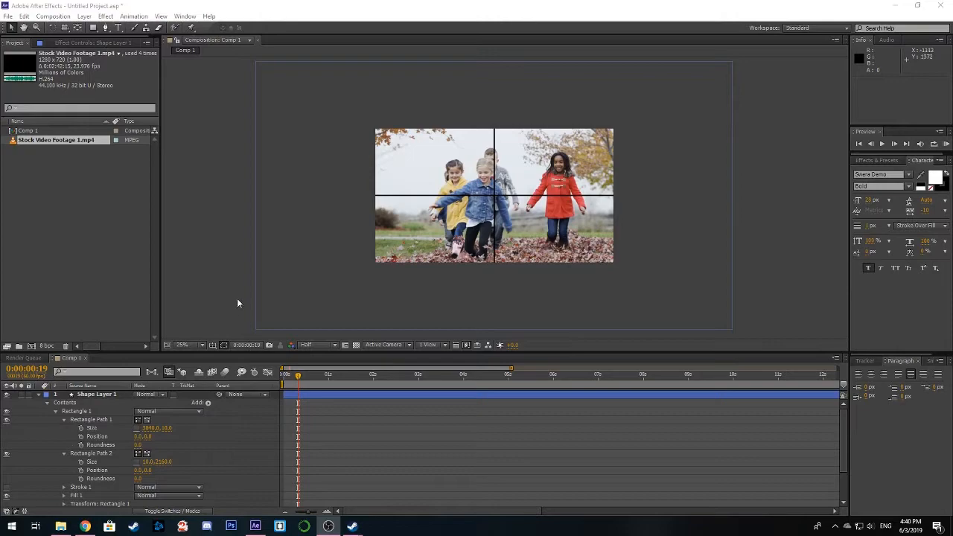
click(39, 395)
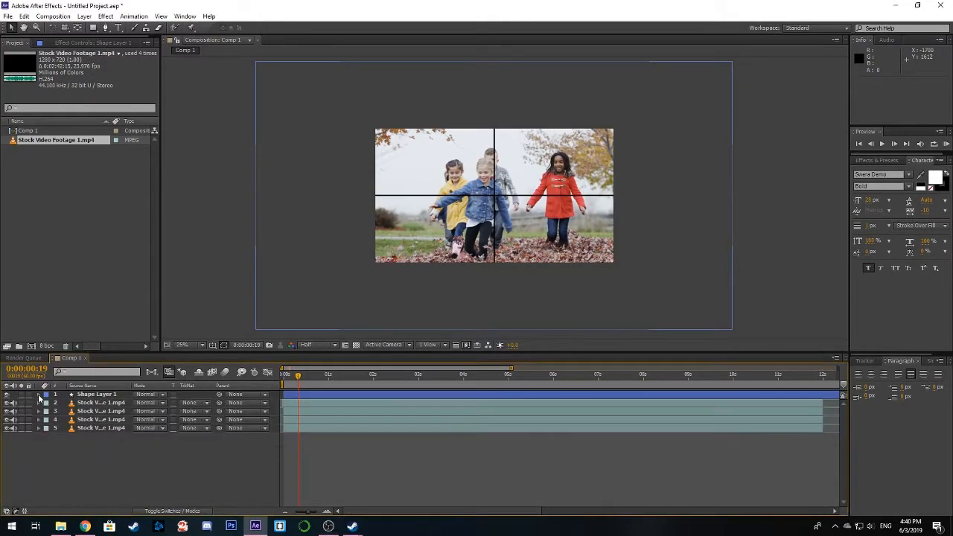
right_click(123, 457)
mouse_move(243, 360)
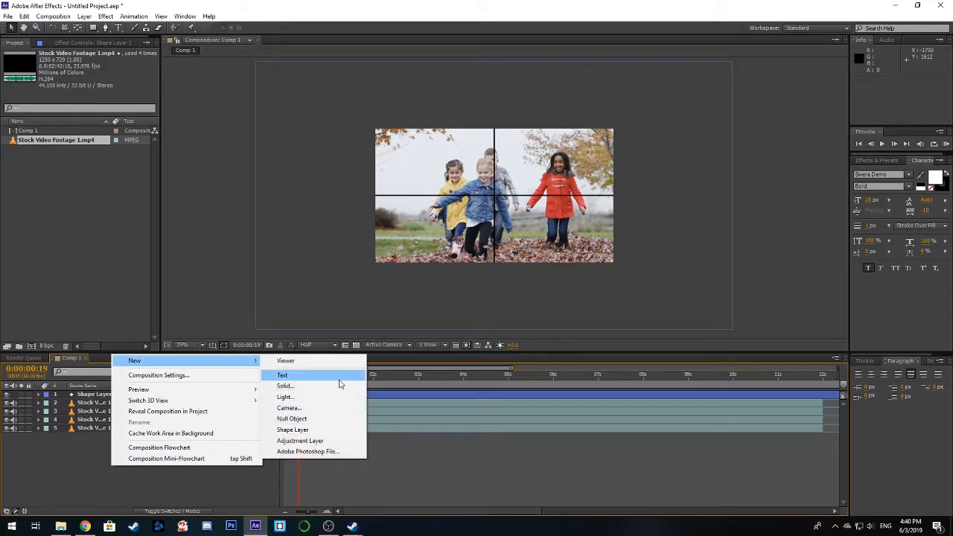
click(61, 443)
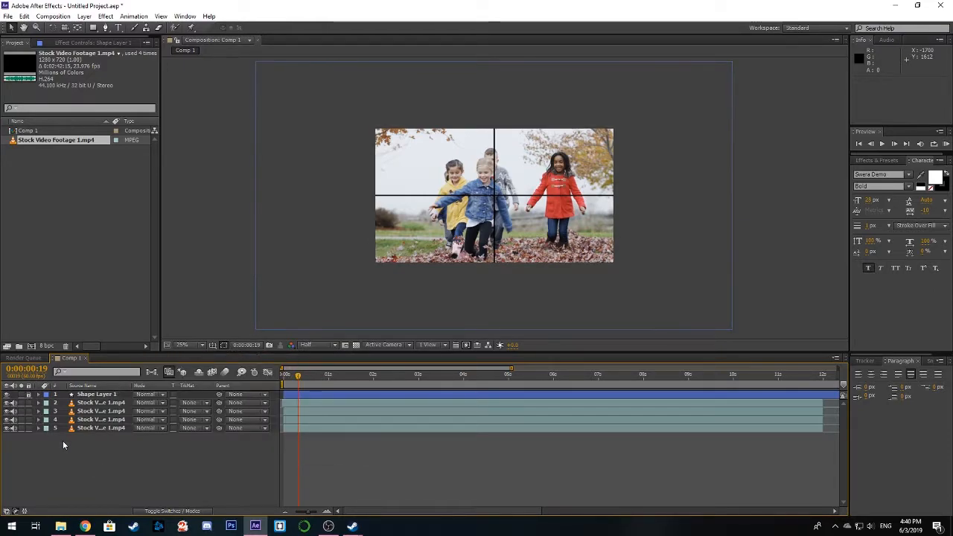
Step: Create a full-frame orange solid layer in Comp 1
right_click(126, 466)
mouse_move(248, 362)
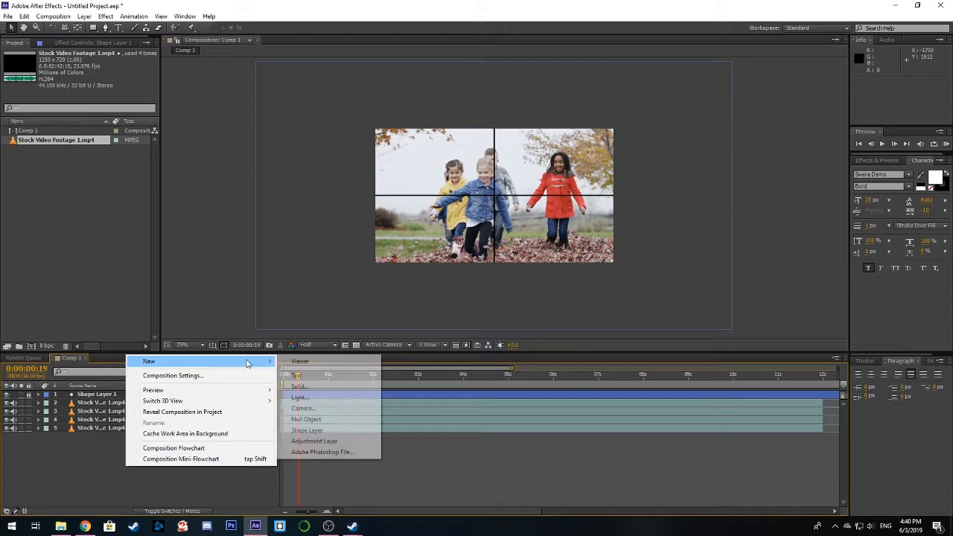
click(335, 386)
click(497, 347)
Step: Create a second solid layer, 1920 by 1080 px, with its color set to blue
right_click(168, 460)
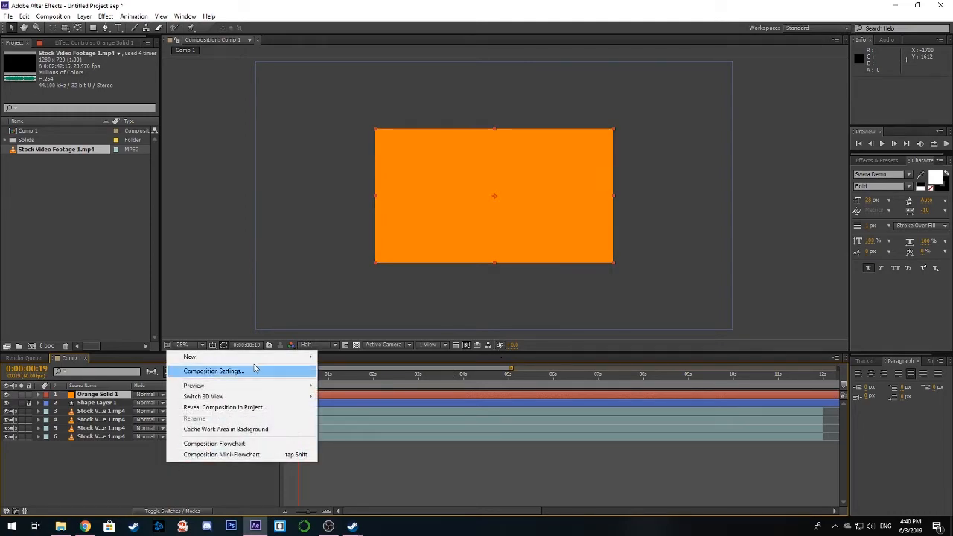
mouse_move(298, 356)
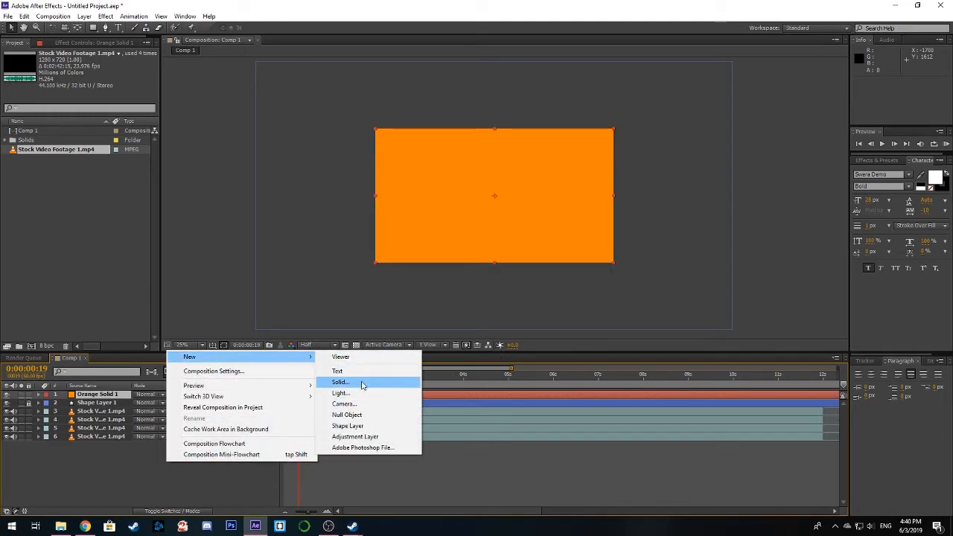
click(362, 385)
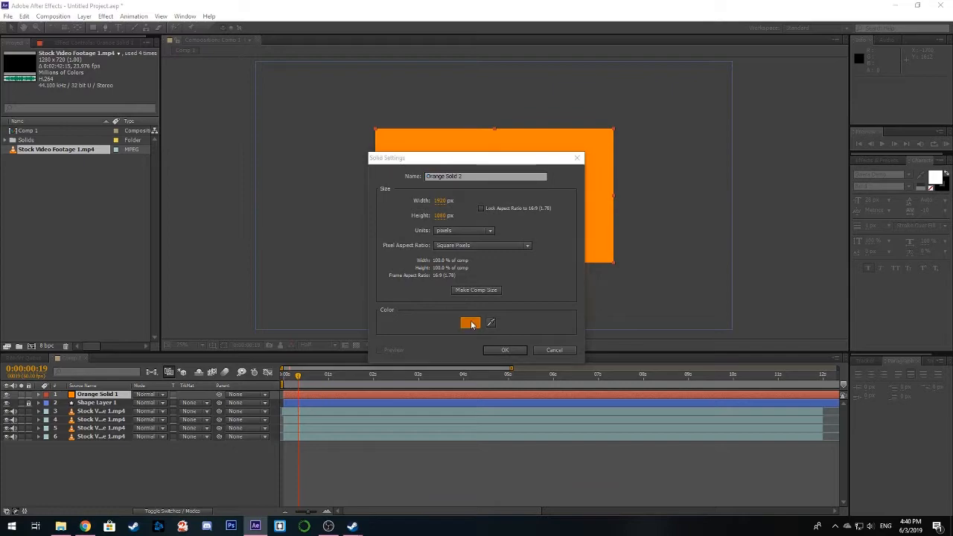
click(468, 321)
click(627, 284)
click(703, 236)
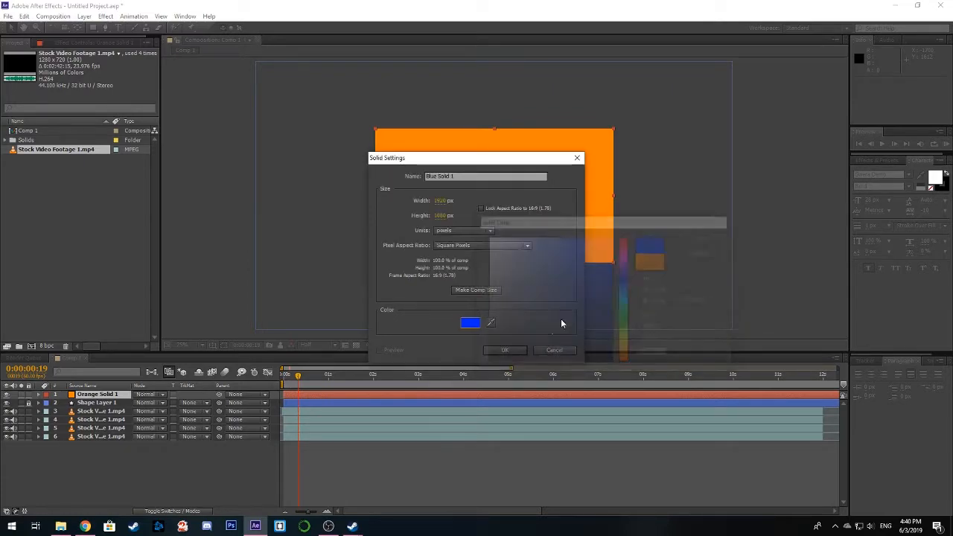
click(497, 347)
Step: Create a third solid layer, 1920 by 1080 px, with its color set to green
right_click(221, 480)
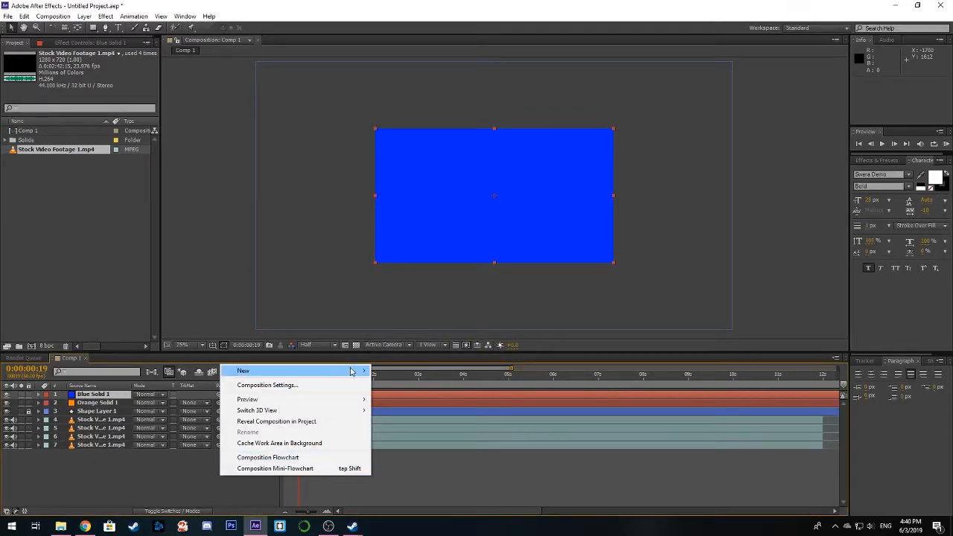
mouse_move(359, 370)
click(394, 396)
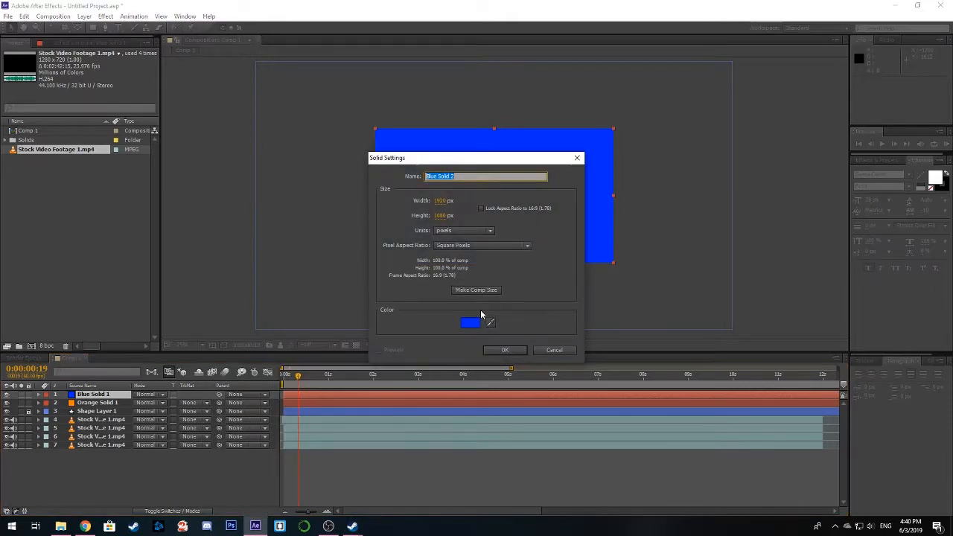
click(469, 321)
drag(621, 300, 626, 317)
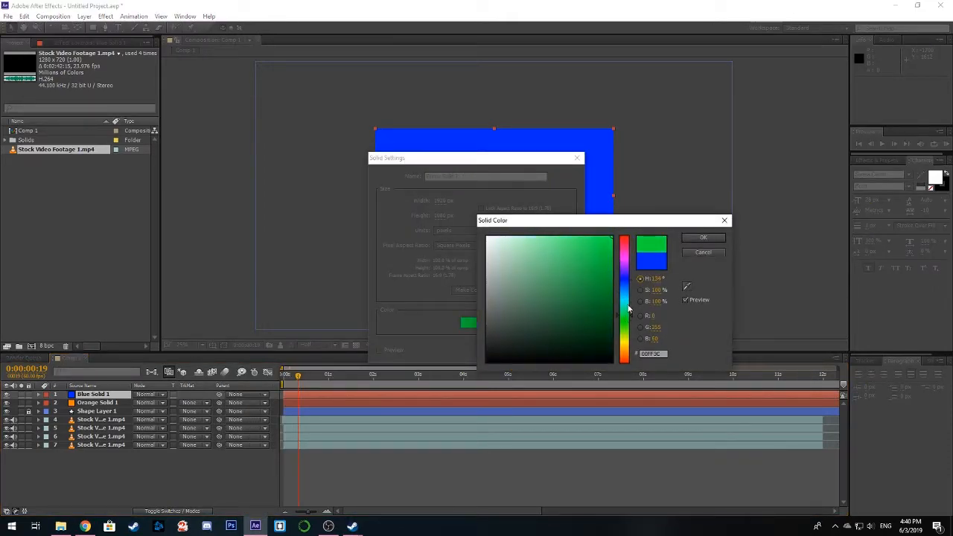
click(703, 241)
click(524, 344)
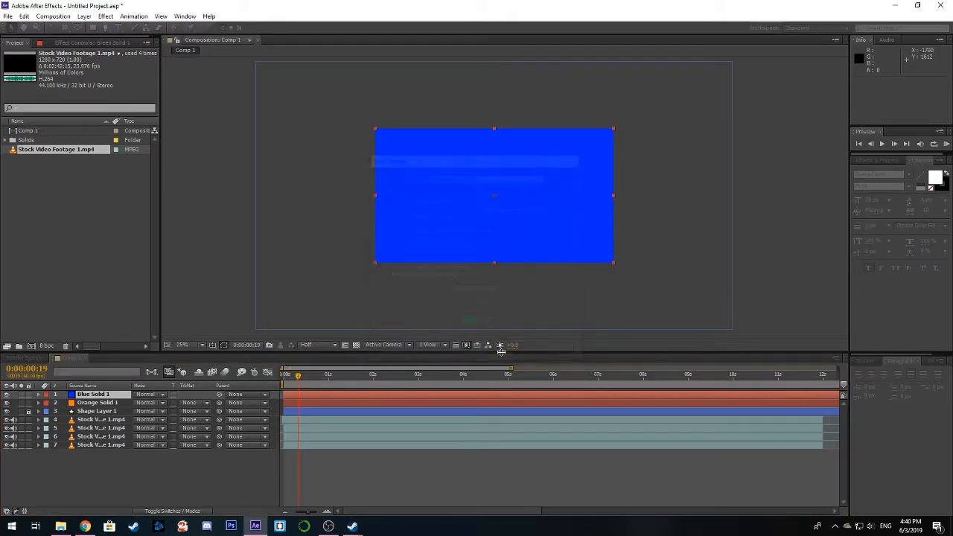
Step: Create a fourth solid layer, 1920 by 1080 px, with its color set to magenta
right_click(198, 479)
mouse_move(324, 380)
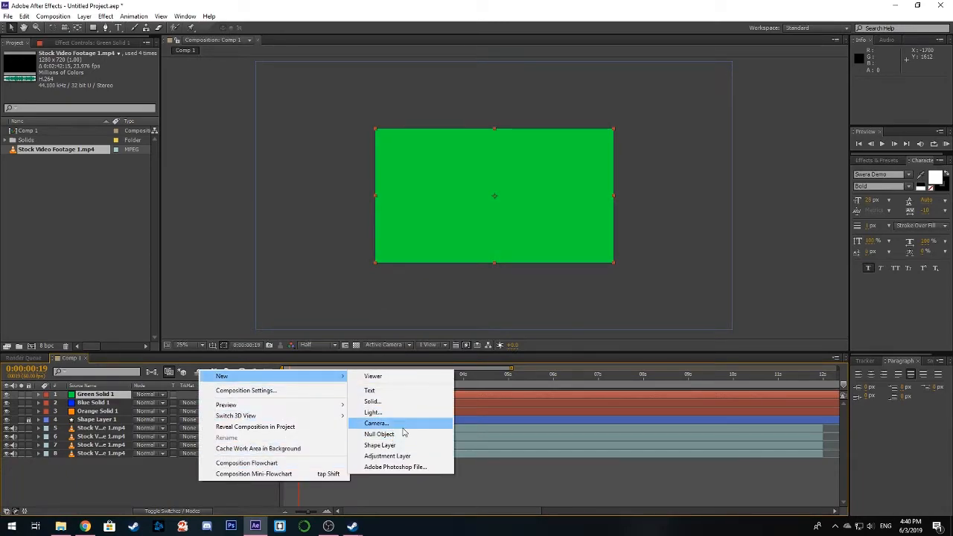
click(396, 402)
click(470, 328)
click(626, 258)
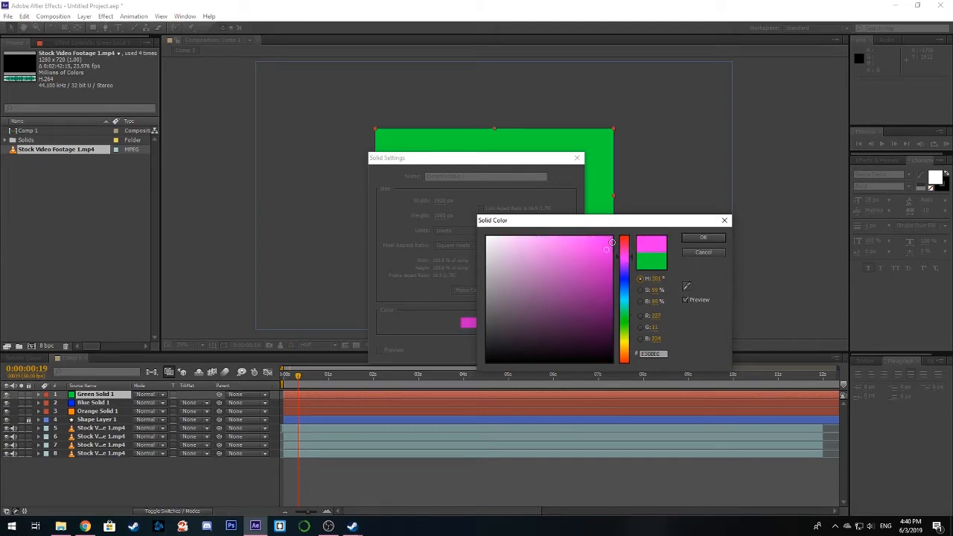
click(695, 239)
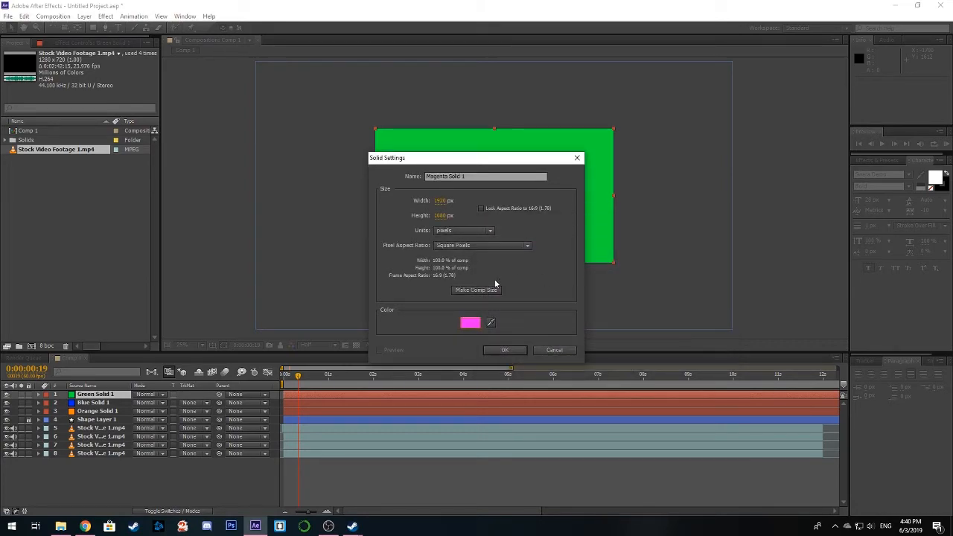
click(514, 351)
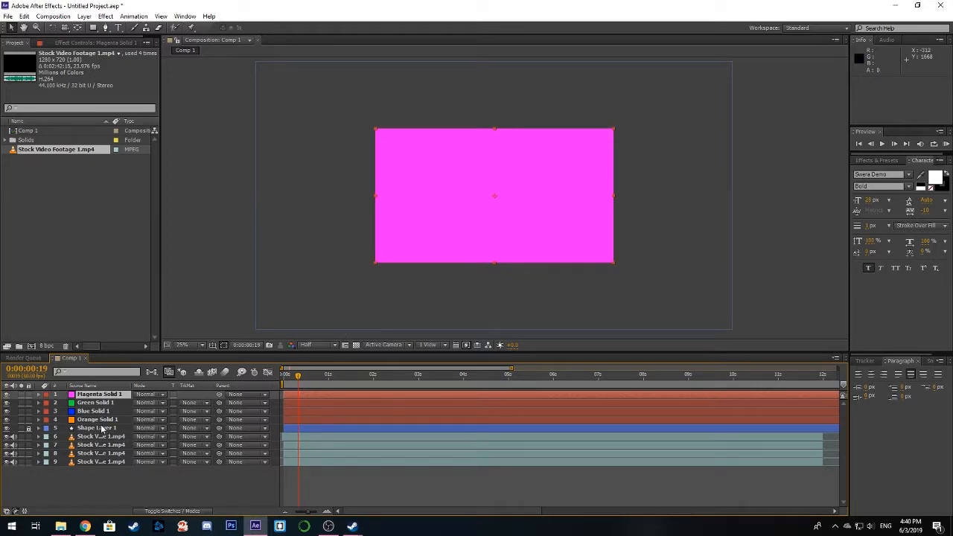
Step: Unlock Shape Layer 1, move it above the four solids in the layer stack and lock it again
click(62, 429)
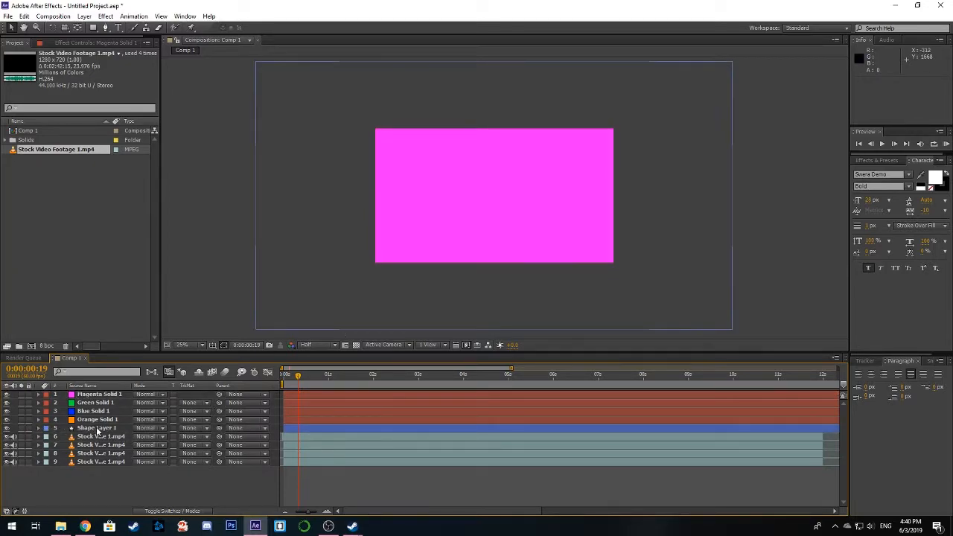
drag(100, 432, 97, 391)
click(22, 395)
click(27, 395)
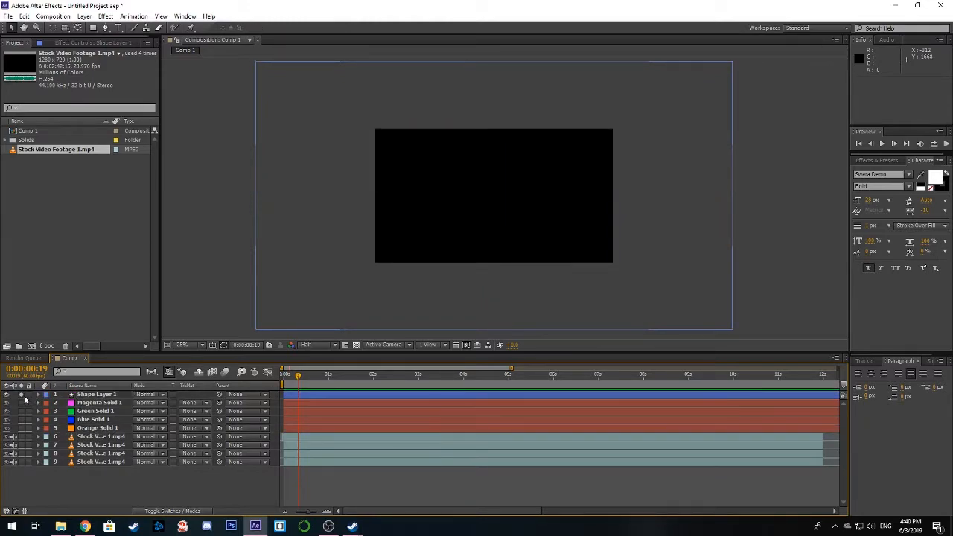
click(22, 394)
click(27, 395)
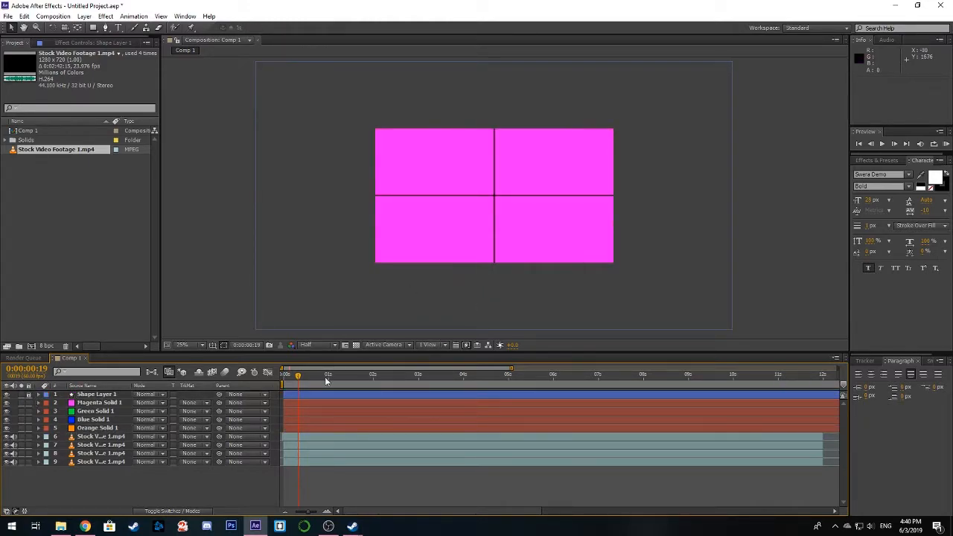
Step: Move the magenta solid to about 1920, 1076 so its corner meets the cross center and it fills the lower-right quadrant
click(325, 403)
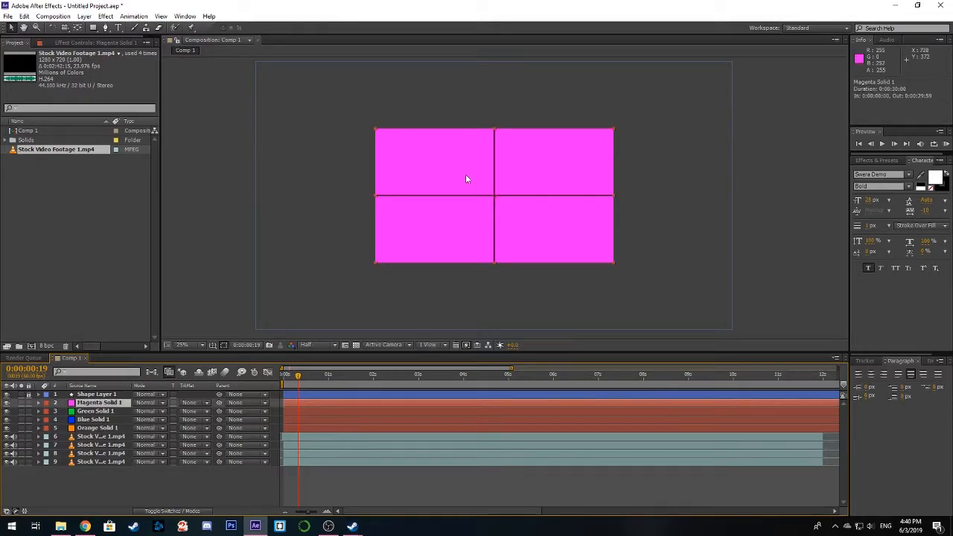
drag(467, 179, 586, 245)
scroll(528, 214, up, 2)
drag(531, 206, 511, 175)
mouse_move(566, 228)
mouse_down()
mouse_move(529, 196)
mouse_move(553, 231)
mouse_up()
scroll(529, 197, down, 2)
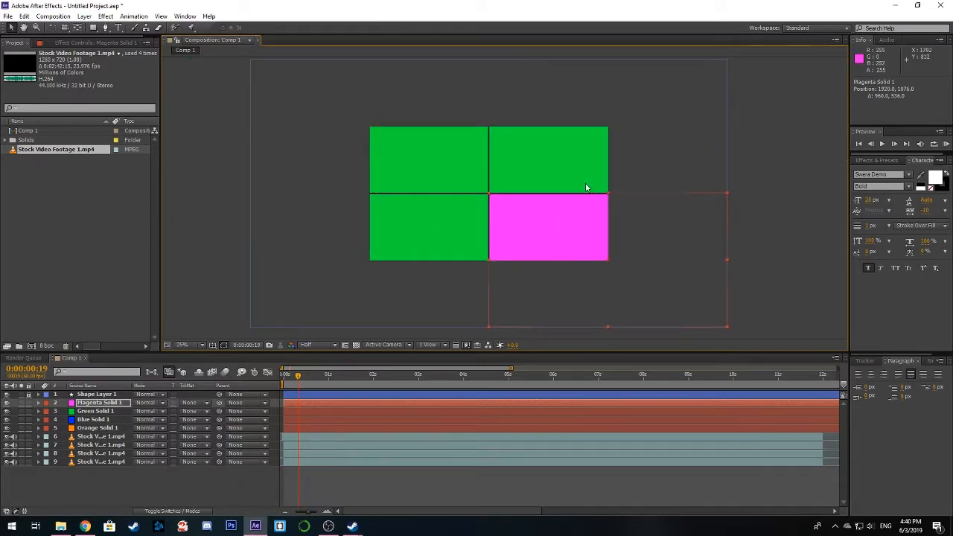
click(712, 117)
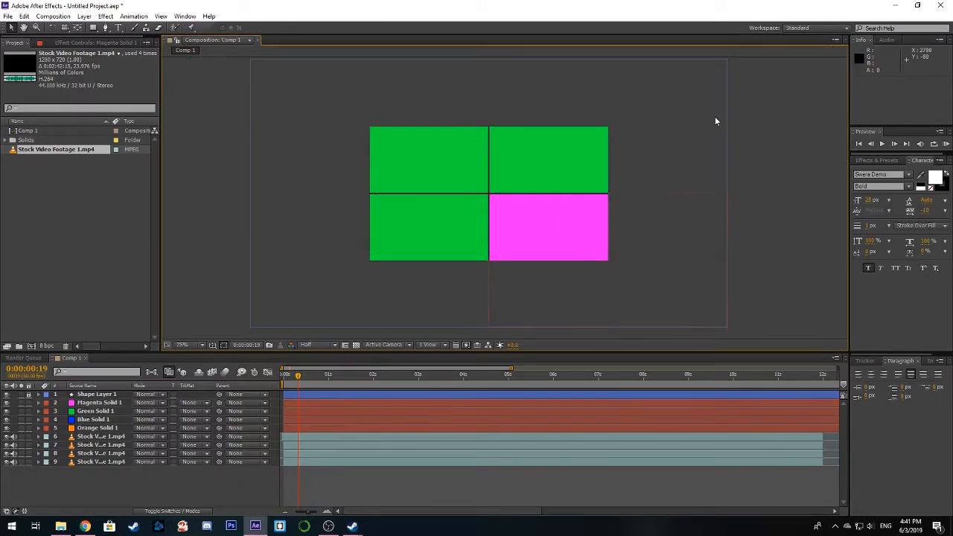
click(104, 394)
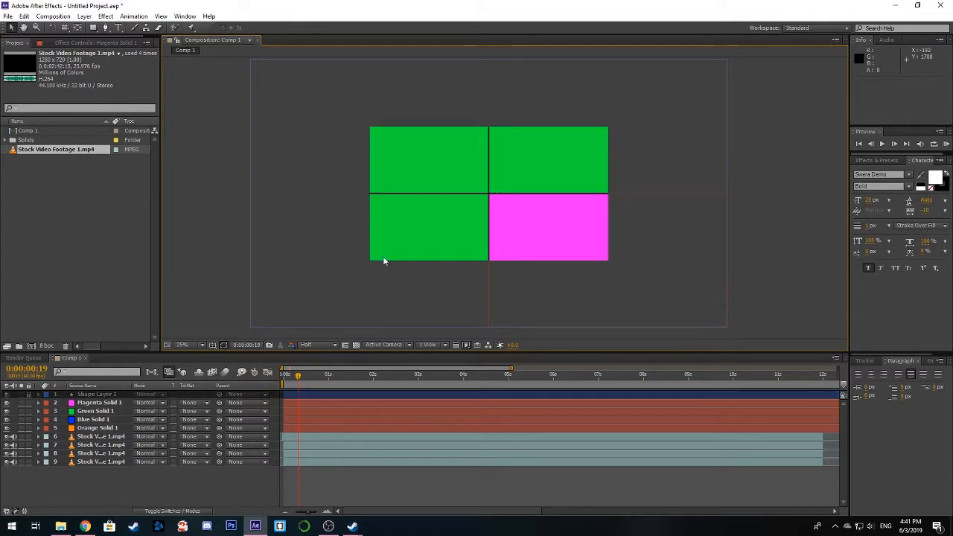
drag(441, 179, 439, 187)
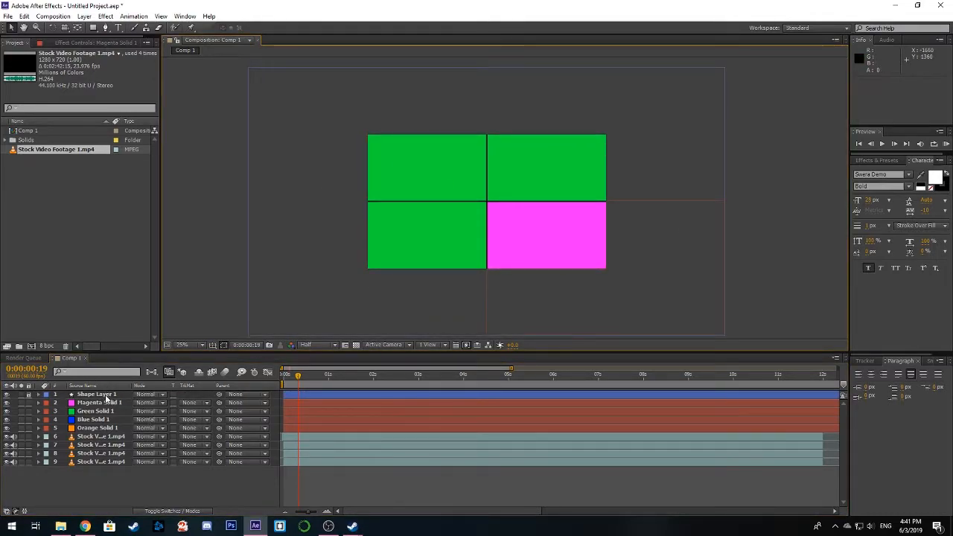
drag(433, 230, 452, 251)
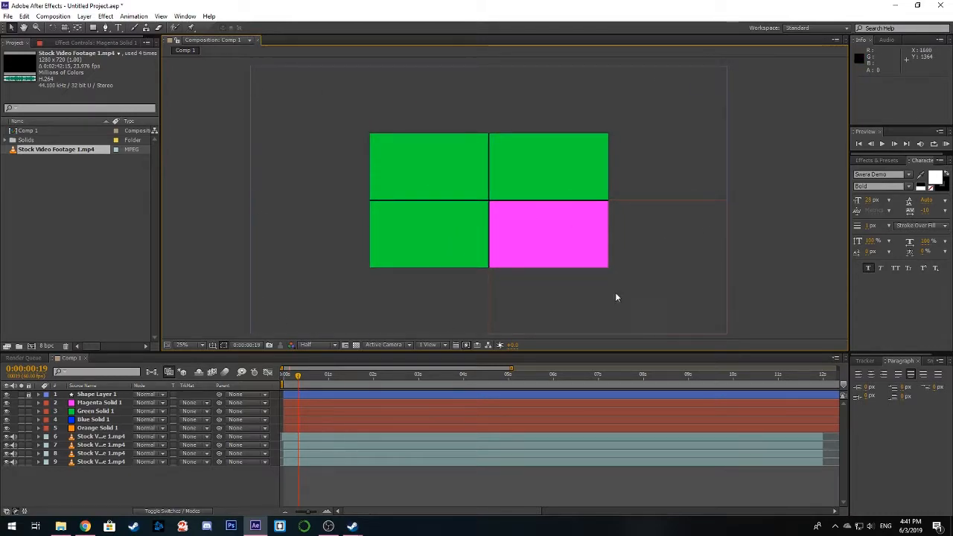
Step: Move the green solid into the lower-left quadrant with its upper-right corner at the center of the cross
click(345, 404)
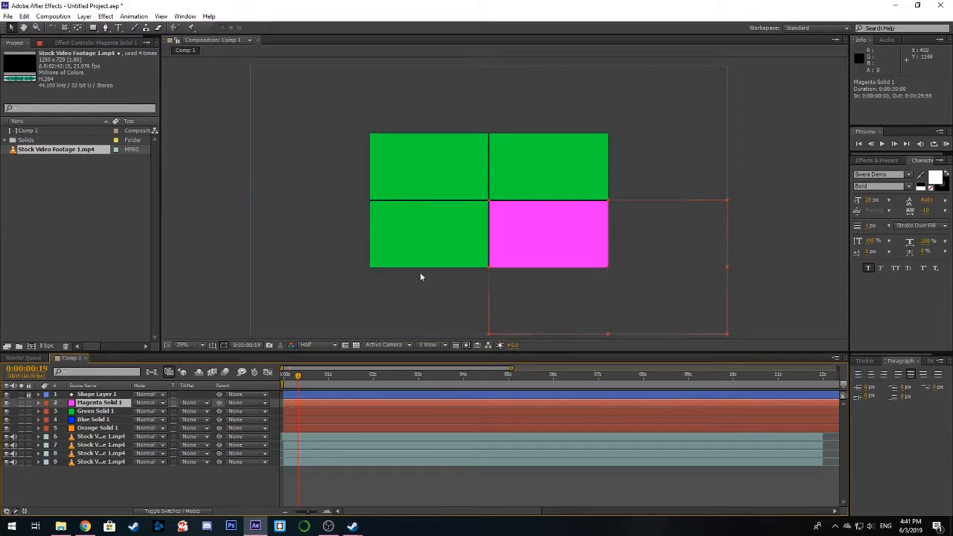
click(332, 411)
drag(436, 246, 367, 280)
scroll(530, 198, up, 1)
drag(530, 199, 462, 296)
Step: Move the blue solid to about 4, 2 so it fills the upper-left quadrant of the cross
click(318, 418)
drag(476, 194, 291, 38)
drag(515, 187, 463, 210)
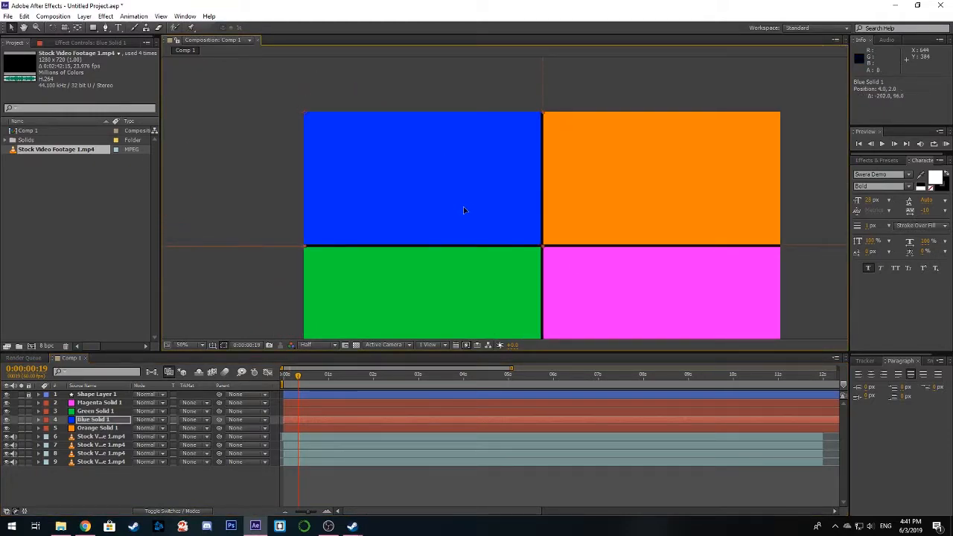
Step: Move the orange solid to position 1920, 0 so it fills the upper-right quadrant of the cross
click(315, 428)
drag(583, 232, 527, 195)
scroll(512, 213, down, 1)
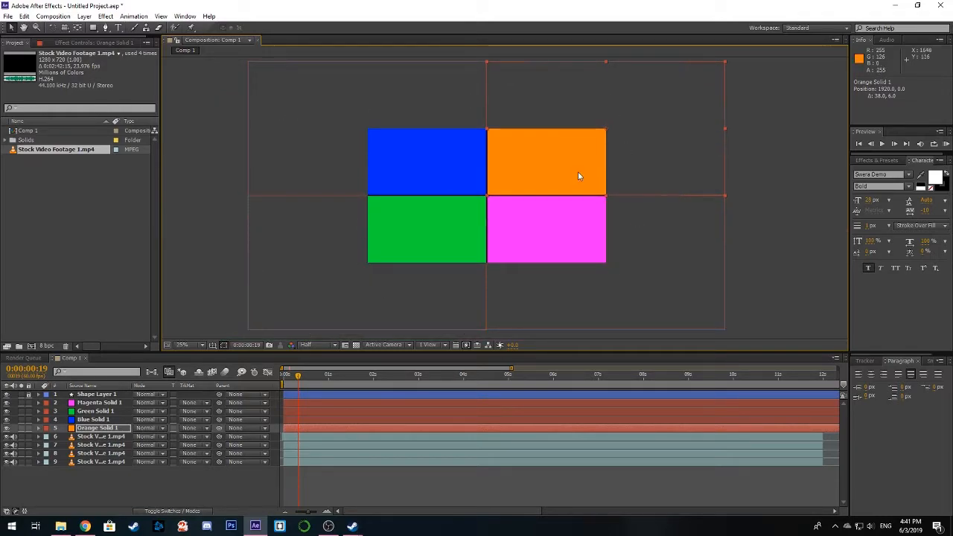
scroll(507, 219, up, 1)
drag(464, 170, 497, 175)
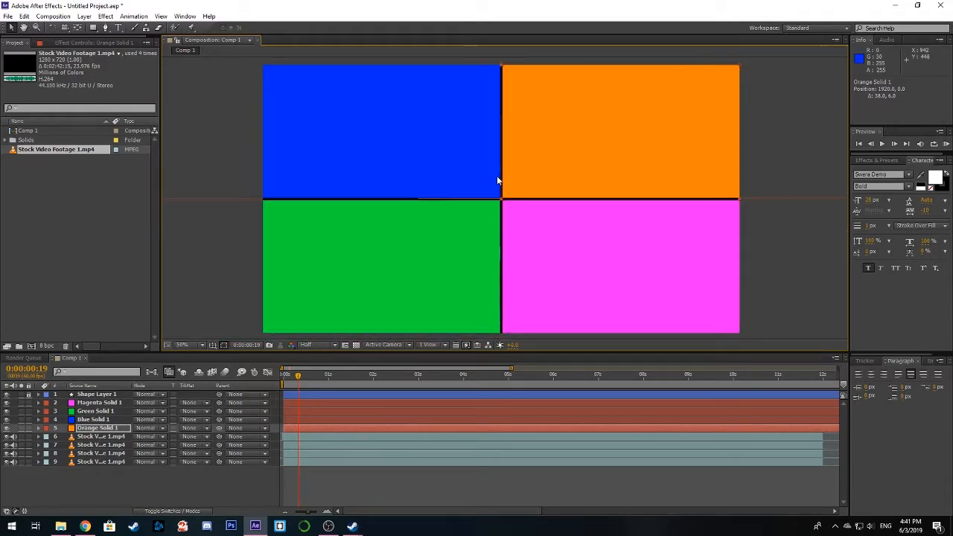
Step: Select the magenta, green, blue and orange solids and parent all four to Shape Layer 1
click(110, 403)
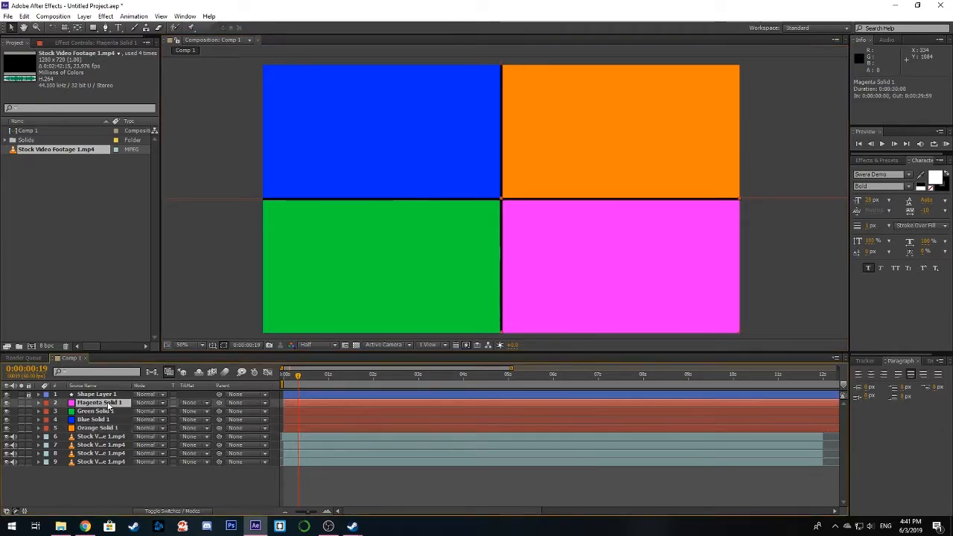
ctrl+click(106, 412)
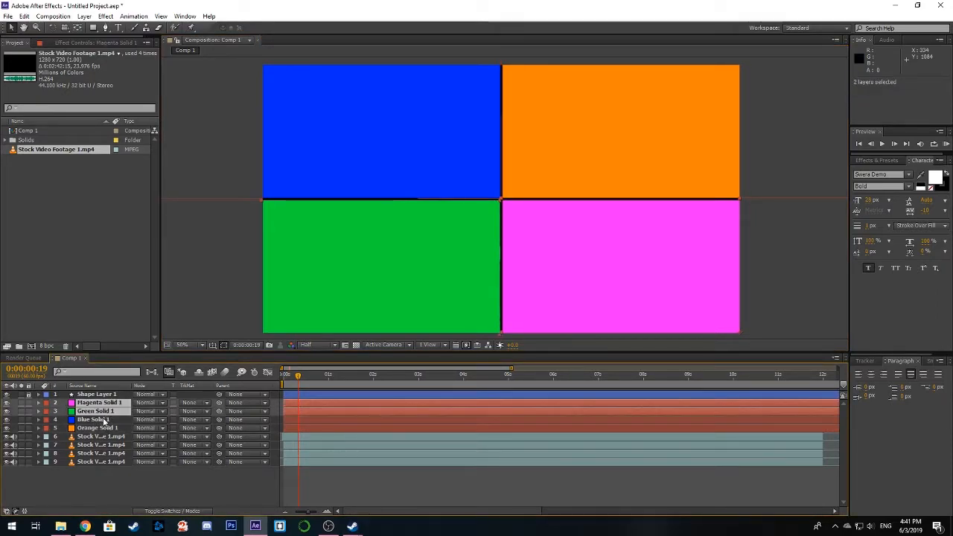
ctrl+click(104, 420)
ctrl+click(105, 428)
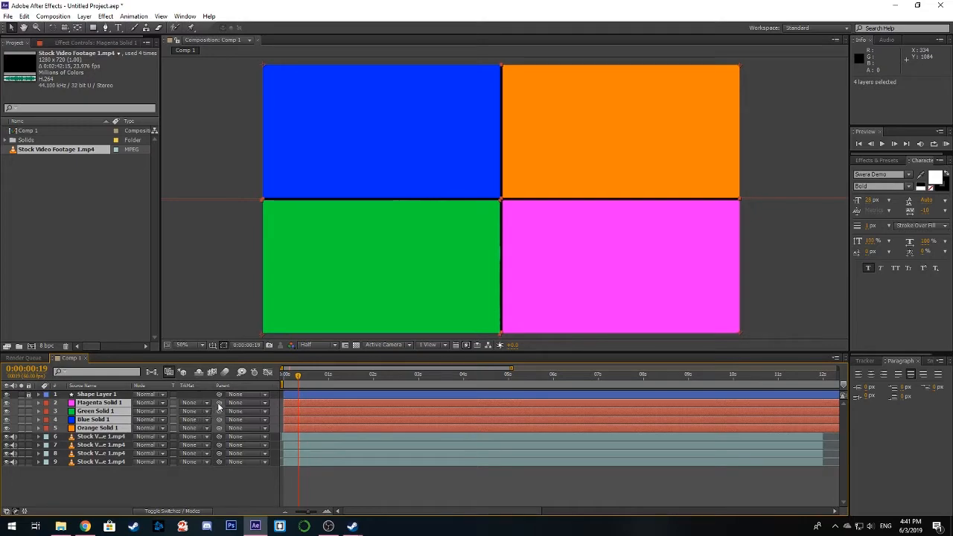
drag(219, 403, 115, 397)
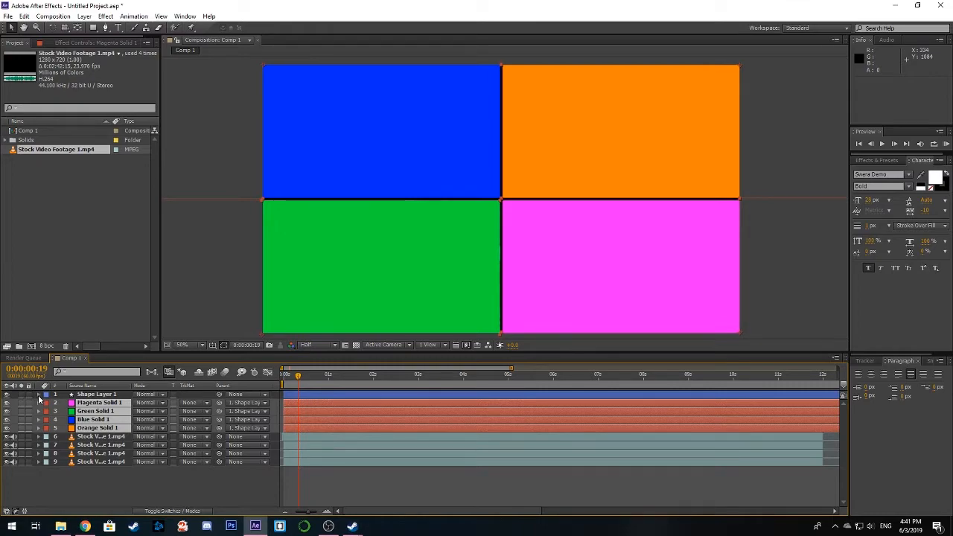
Step: Show Shape Layer 1's Transform properties and move the cross to about 948, 544 to test whether the parented solids follow
click(40, 394)
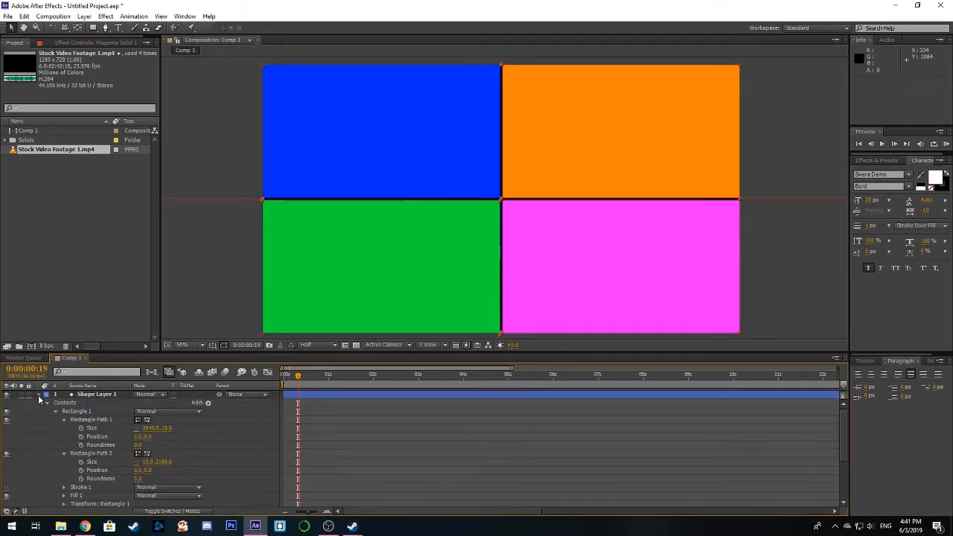
click(46, 403)
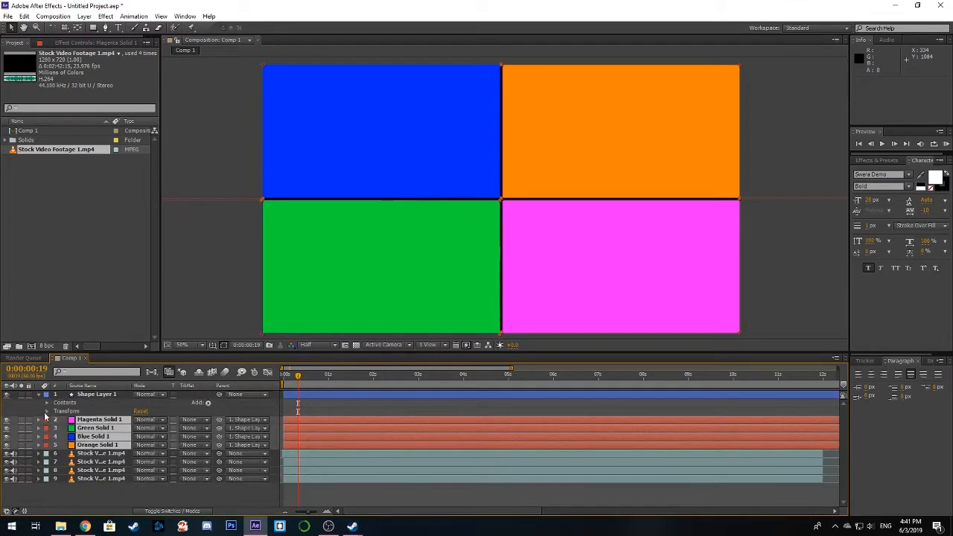
click(46, 411)
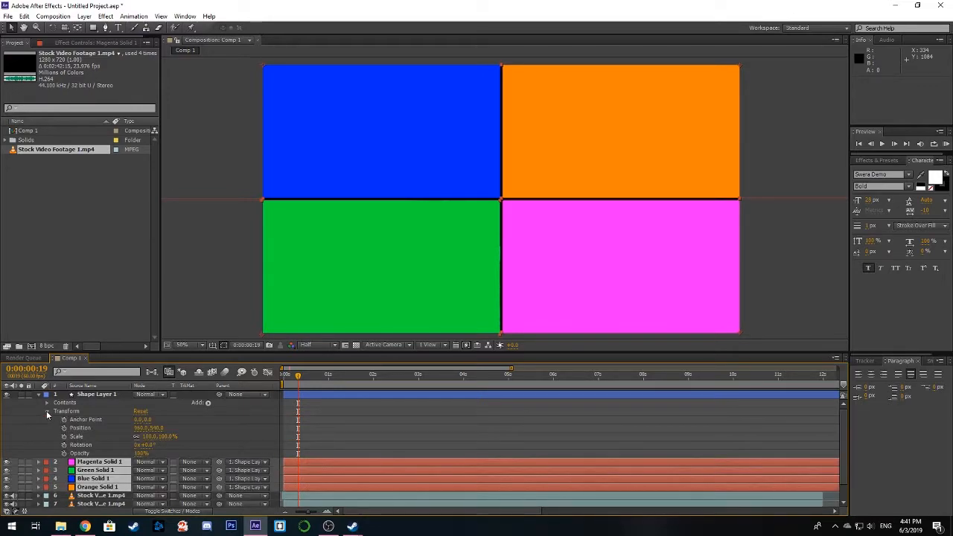
click(66, 411)
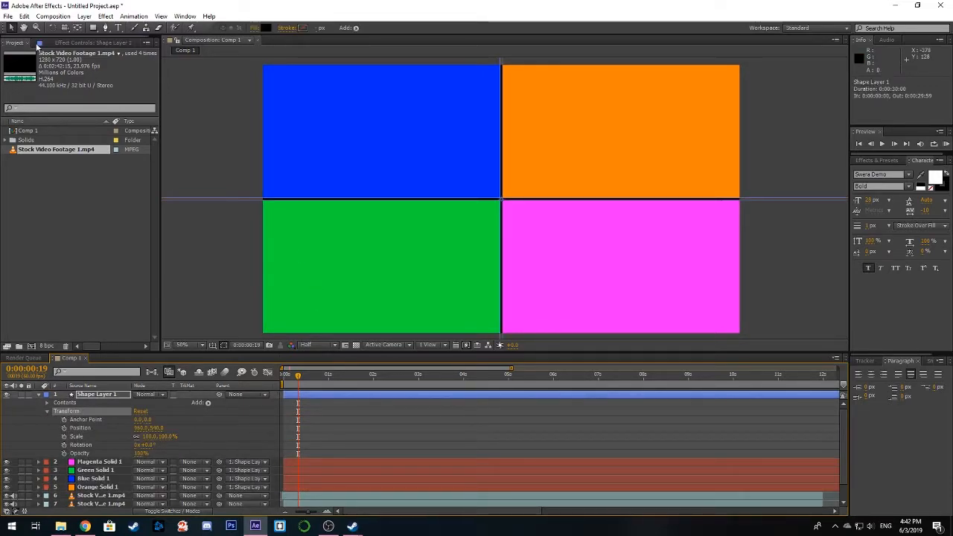
key(comma)
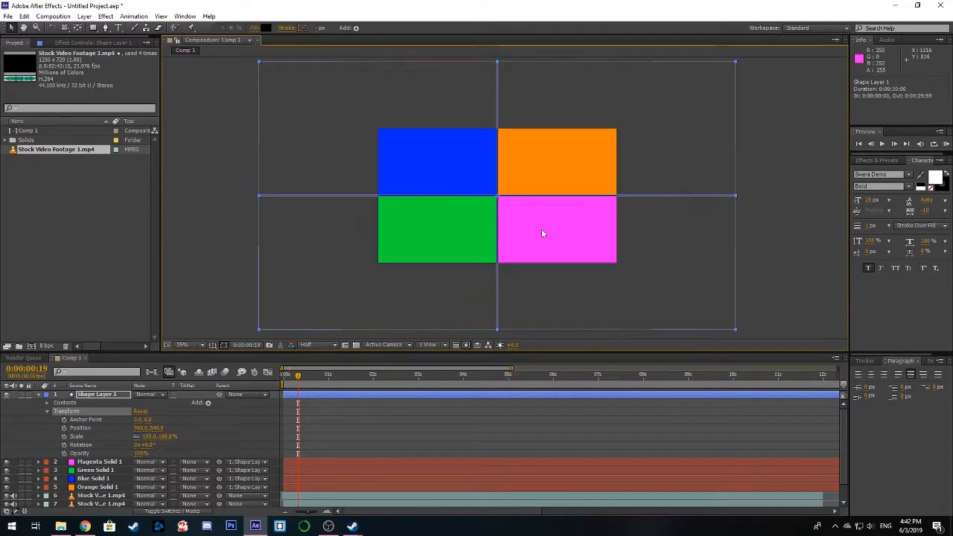
drag(550, 240, 570, 247)
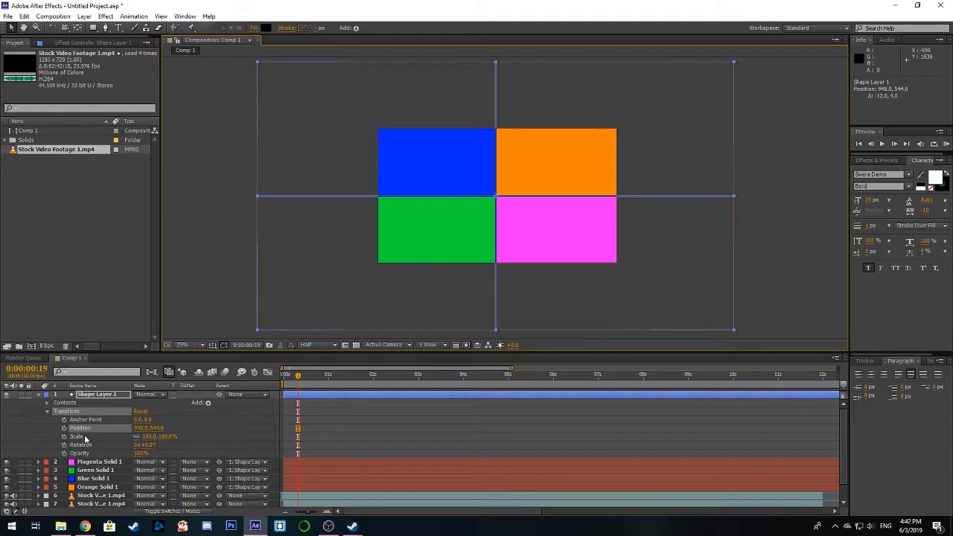
Step: Collapse the Transform properties and hide the four Stock Video Footage 1.mp4 layers
click(47, 412)
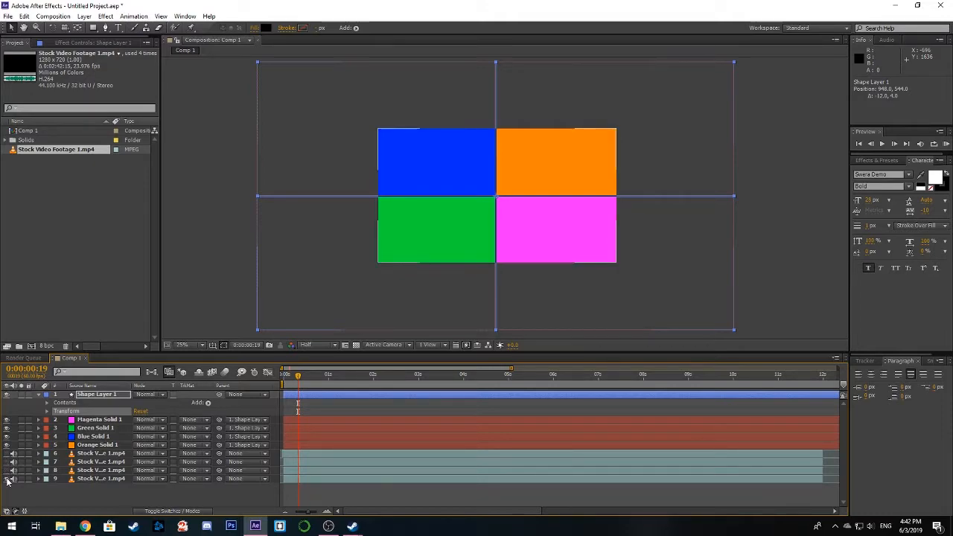
drag(505, 212, 502, 210)
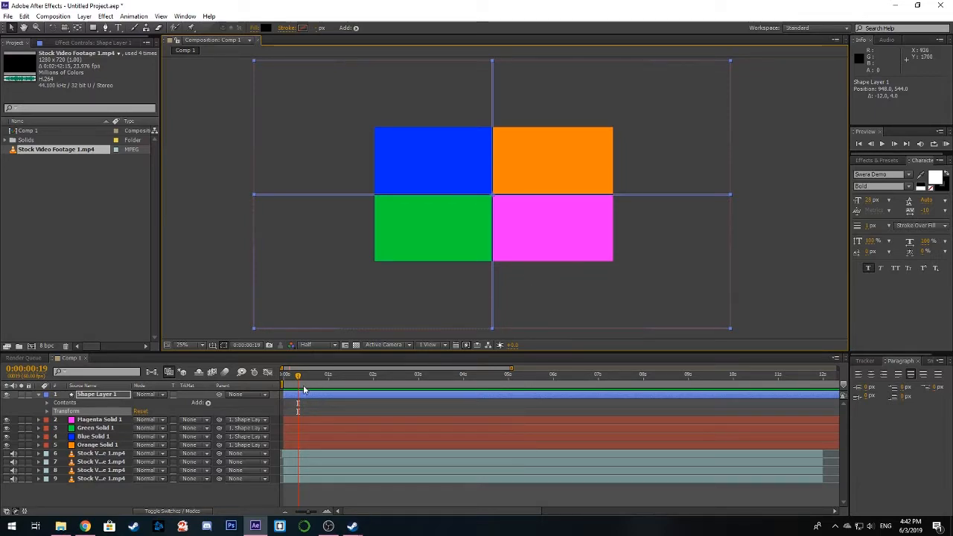
Step: At 0:00:00:01, move Shape Layer 1 to about 1784, 962 and start keyframing its Position and Scale
drag(300, 379, 283, 381)
scroll(465, 249, up, 3)
scroll(465, 216, down, 3)
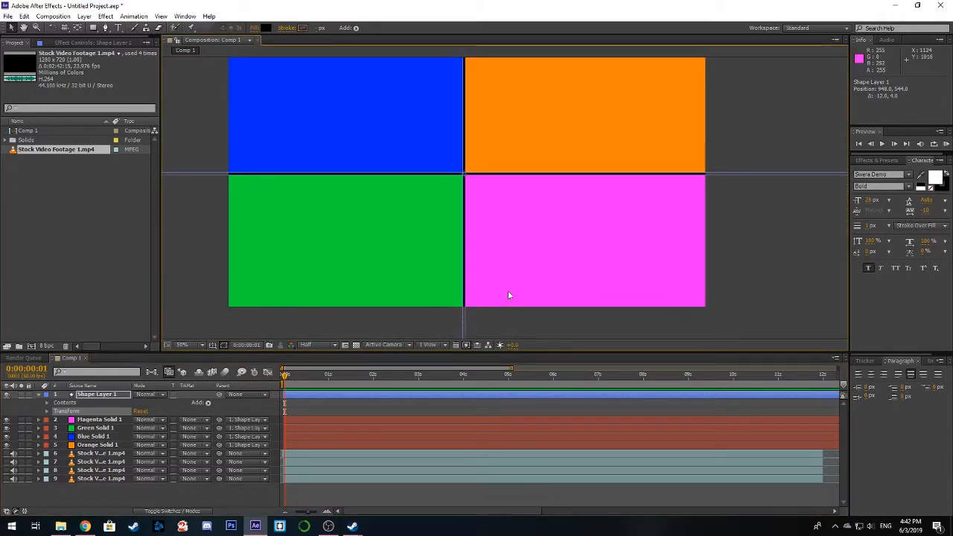
click(47, 411)
scroll(402, 231, down, 1)
drag(540, 156, 746, 258)
drag(560, 235, 574, 256)
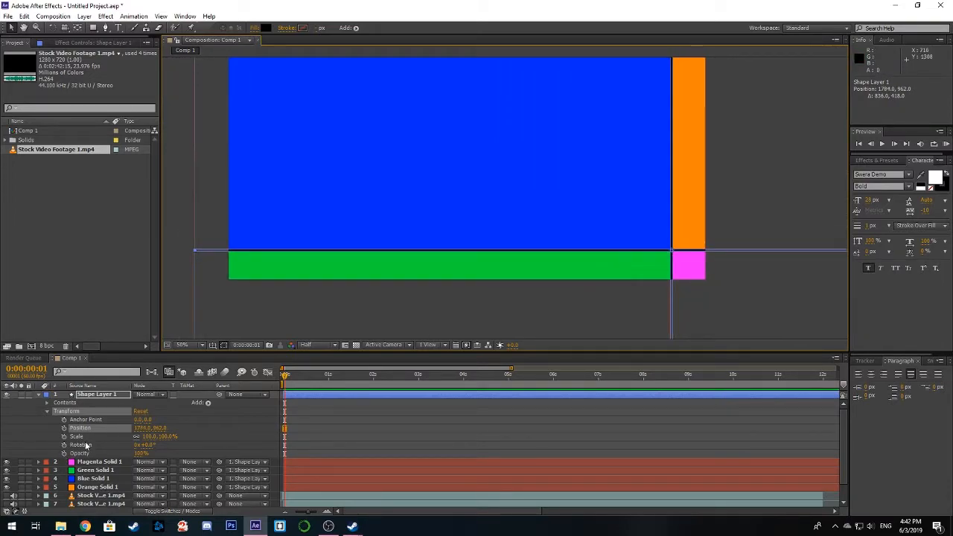
click(64, 429)
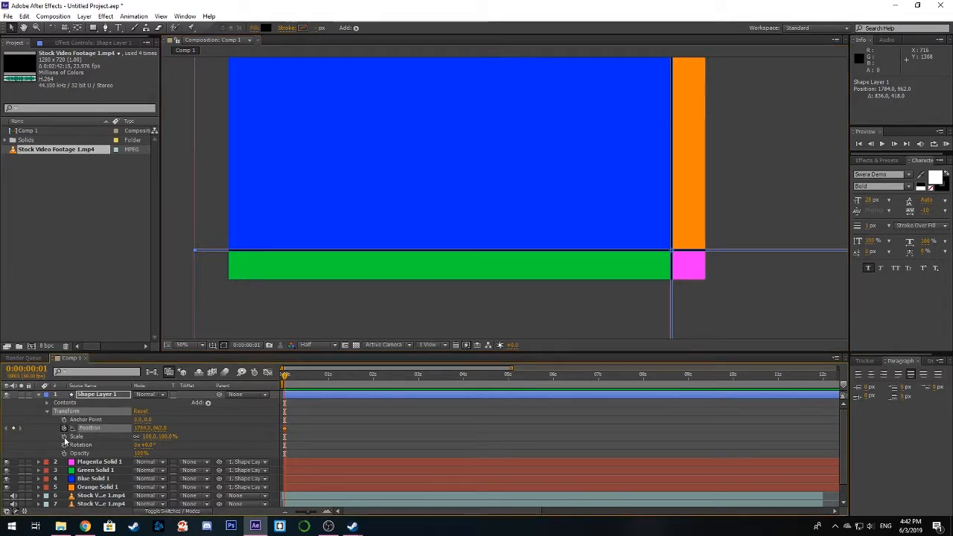
click(64, 437)
Step: Keyframe Shape Layer 1's position at about 160, 58 at 0:00:01:00 and about 1840, 78 at 0:00:01:59
scroll(402, 226, down, 2)
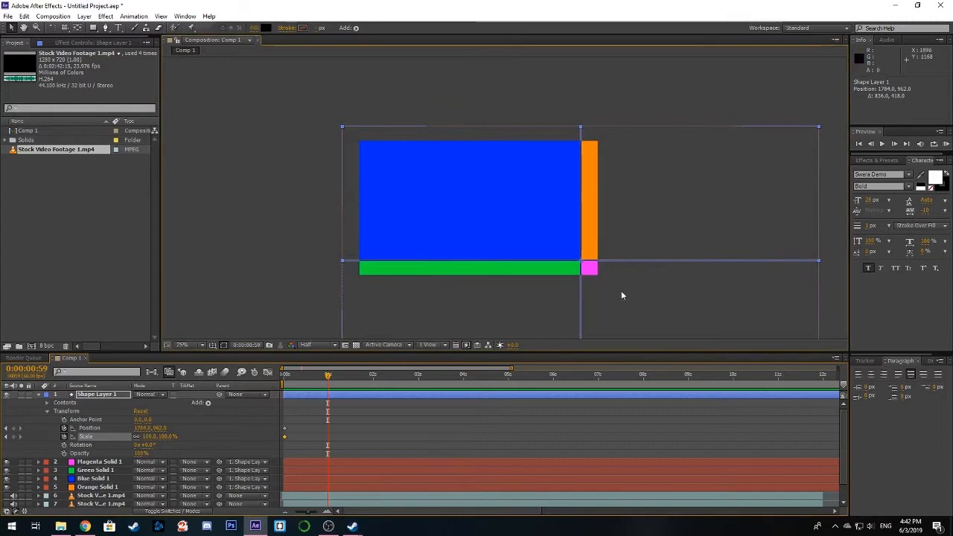
drag(673, 279, 467, 192)
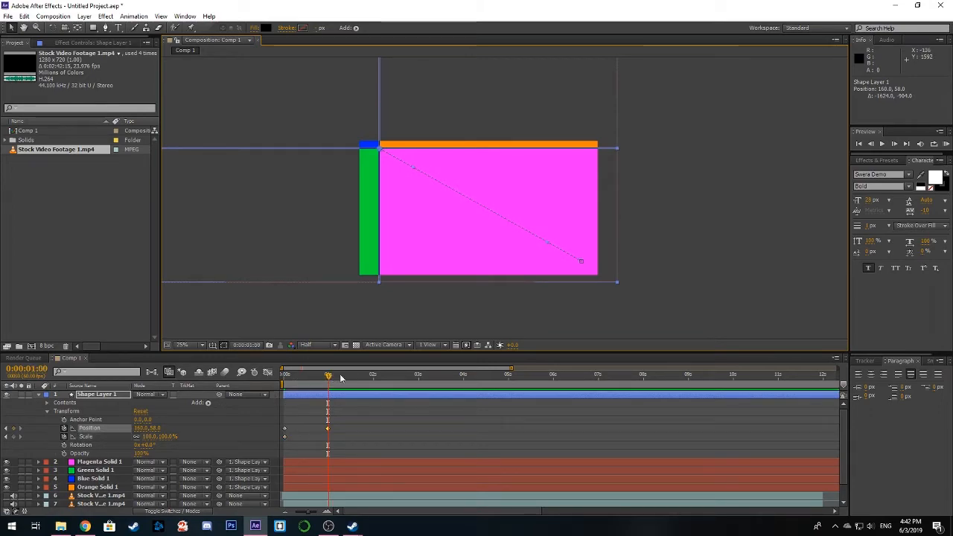
drag(363, 377, 367, 378)
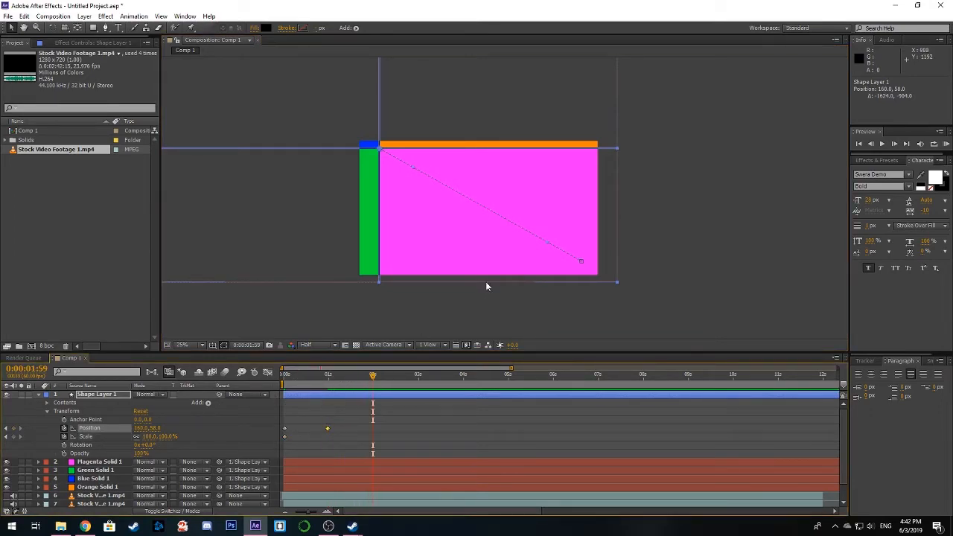
drag(427, 219, 637, 219)
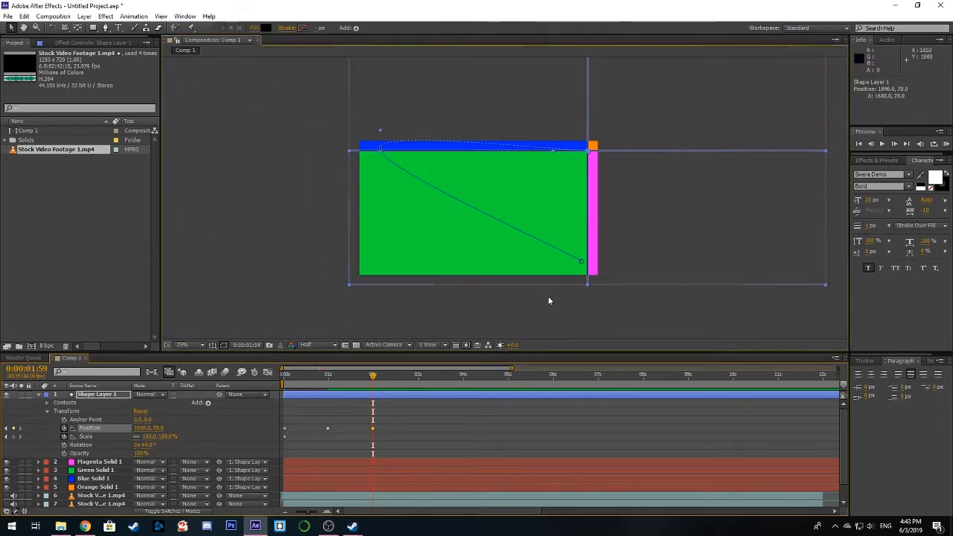
Step: Keyframe the cross position at about 52, 1034 at 0:00:03:07 and about 976, 550 at 0:00:03:52
click(424, 382)
drag(630, 206, 461, 318)
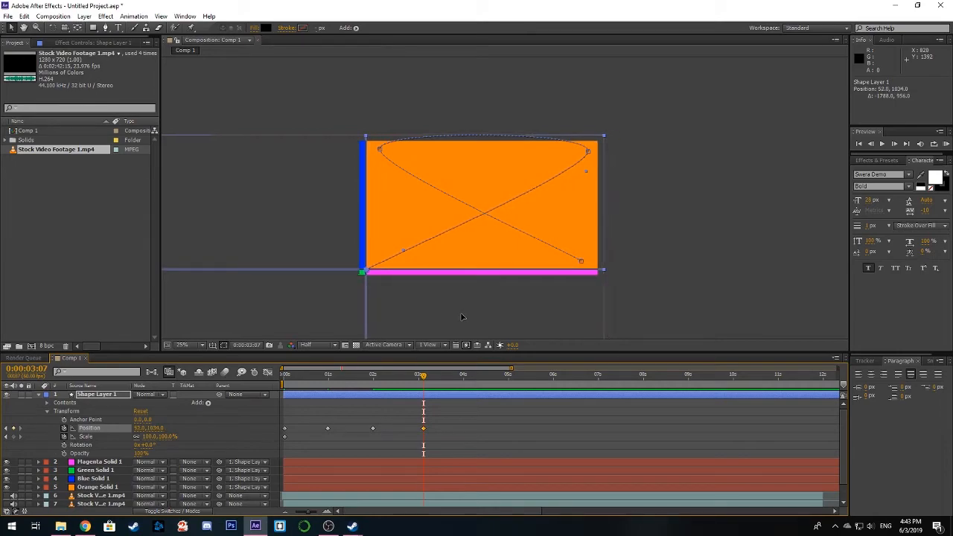
drag(426, 379, 457, 382)
drag(460, 313, 573, 230)
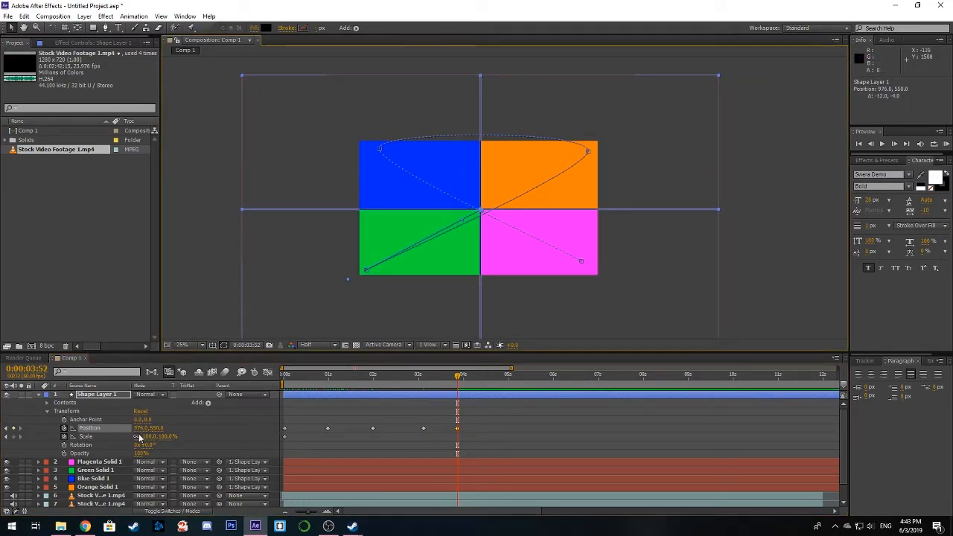
Step: Scale Shape Layer 1 to 66% at 0:00:03:52 and place a copy of its first Scale keyframe at about 0:00:03:18
drag(146, 436, 132, 436)
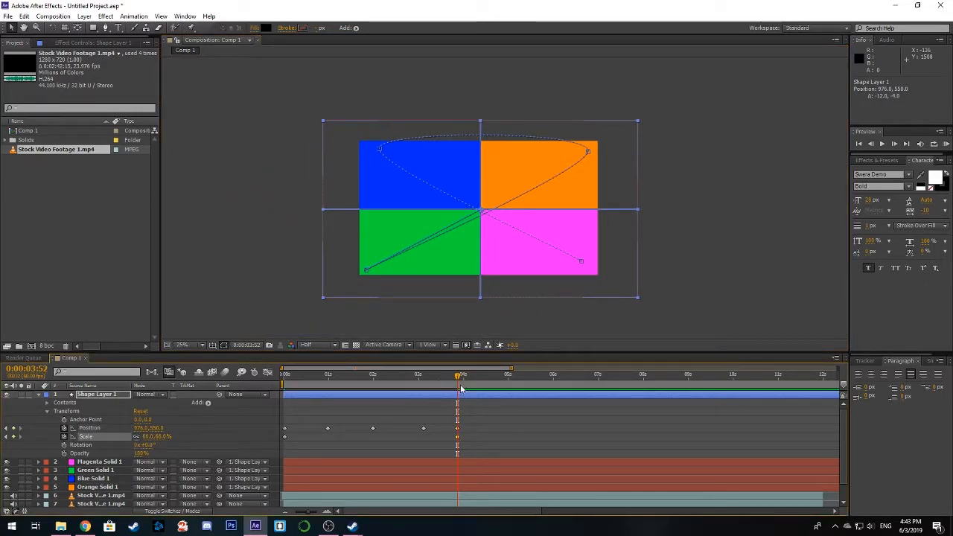
click(285, 437)
key(ctrl+c)
drag(428, 380, 380, 377)
key(ctrl+v)
click(421, 376)
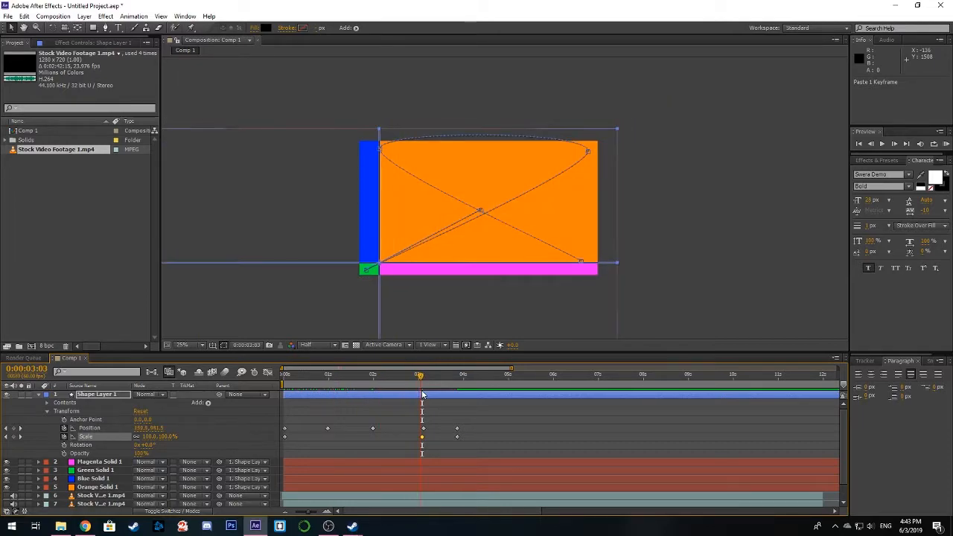
drag(421, 437, 429, 438)
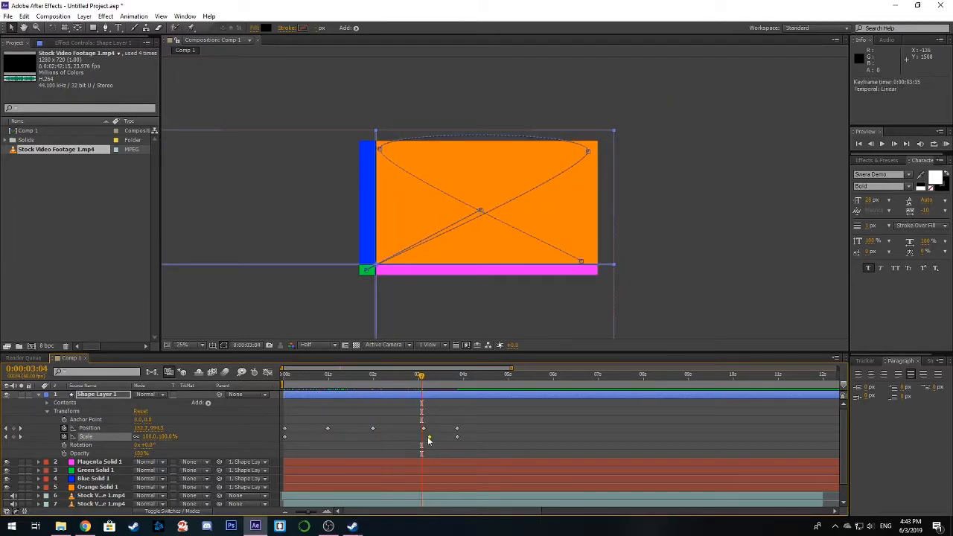
Step: Play back the cross animation from the start of the composition
drag(432, 377, 283, 398)
key(space)
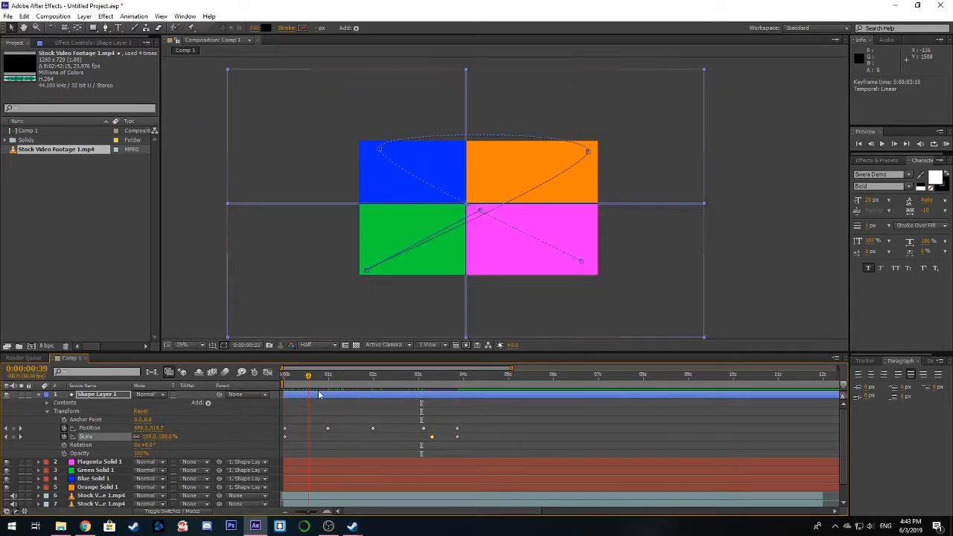
key(space)
Step: Examine the lower edge of the green and magenta panels at 0:00:01:24 for gaps in the frame coverage
drag(436, 401, 346, 386)
scroll(469, 286, up, 1)
drag(469, 287, 485, 211)
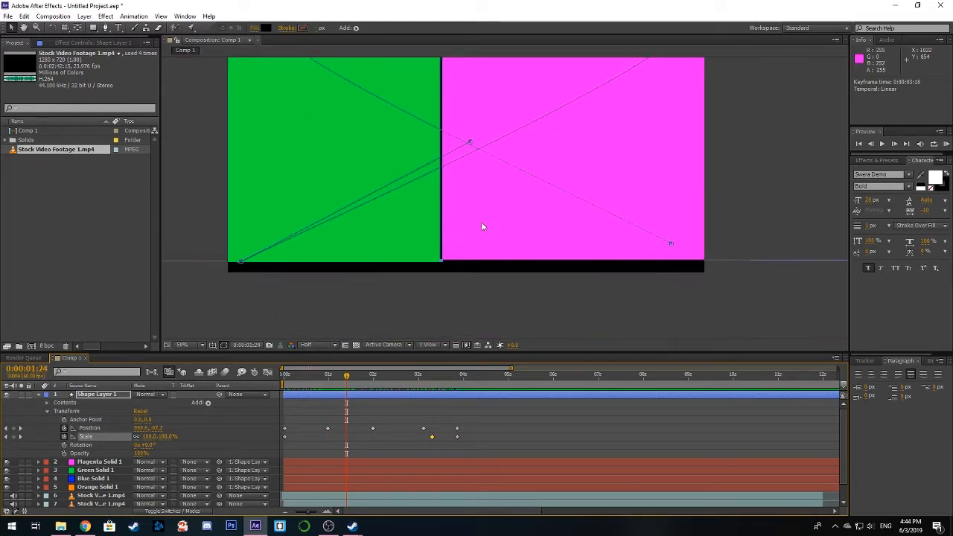
click(471, 282)
drag(420, 271, 469, 259)
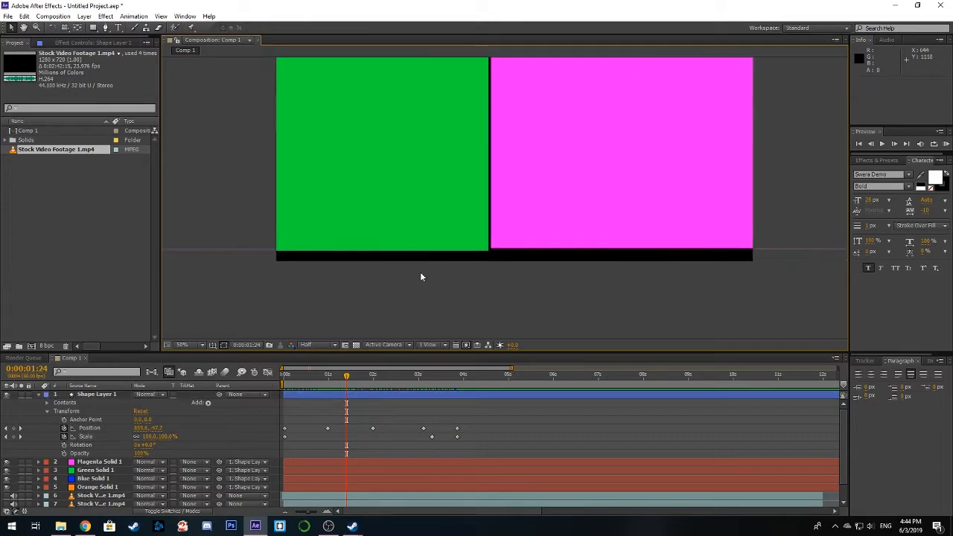
scroll(542, 278, down, 2)
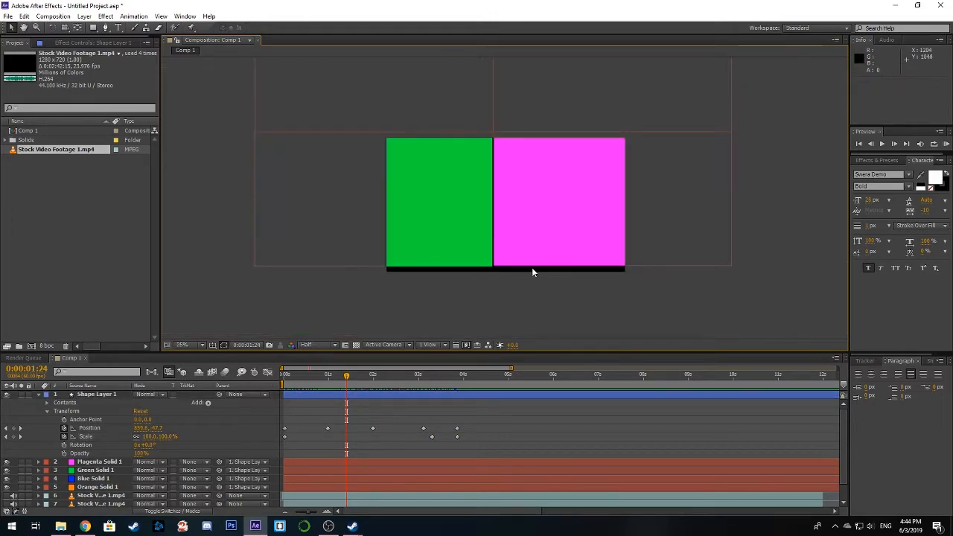
scroll(540, 271, up, 2)
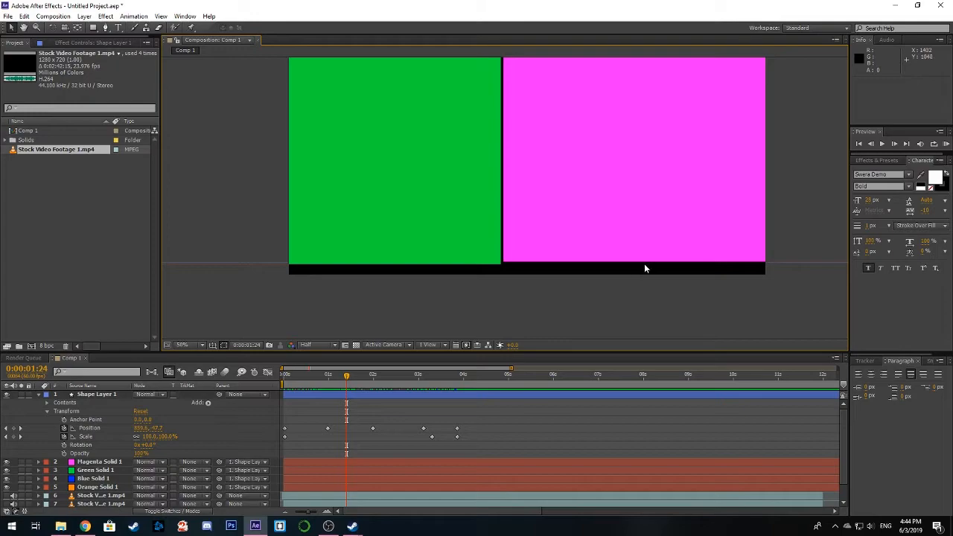
drag(539, 152, 528, 244)
scroll(540, 208, down, 2)
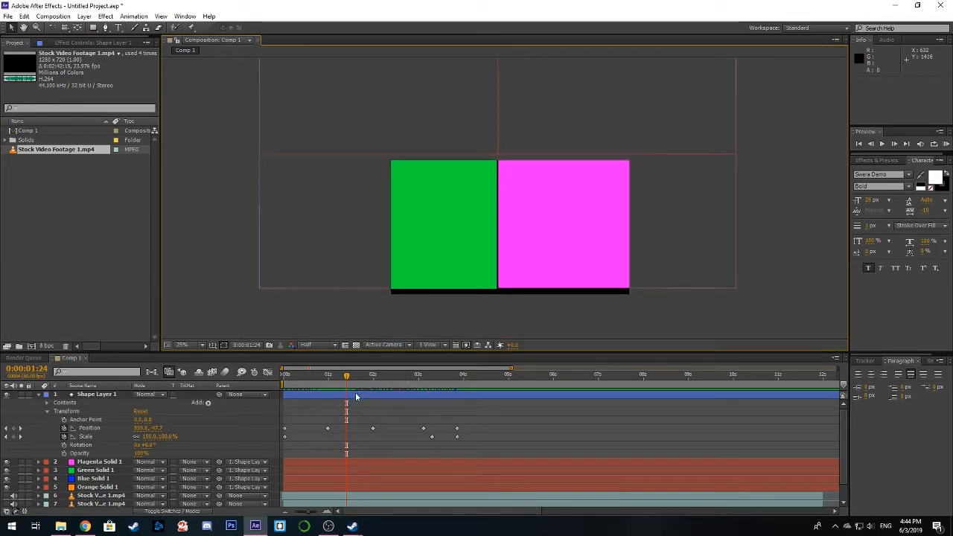
Step: Select all of Shape Layer 1's Position keyframes and set their spatial interpolation to Linear
click(355, 394)
scroll(513, 196, up, 2)
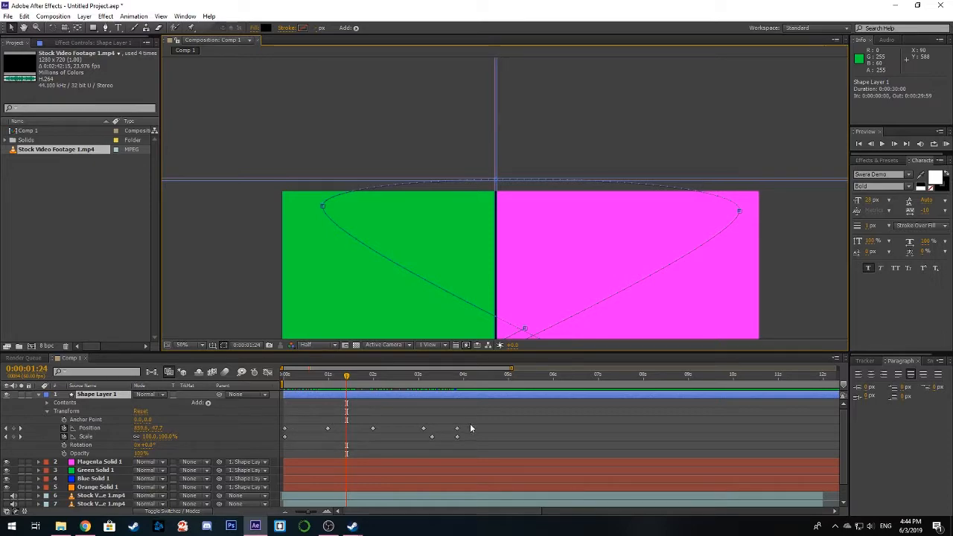
drag(466, 426, 279, 433)
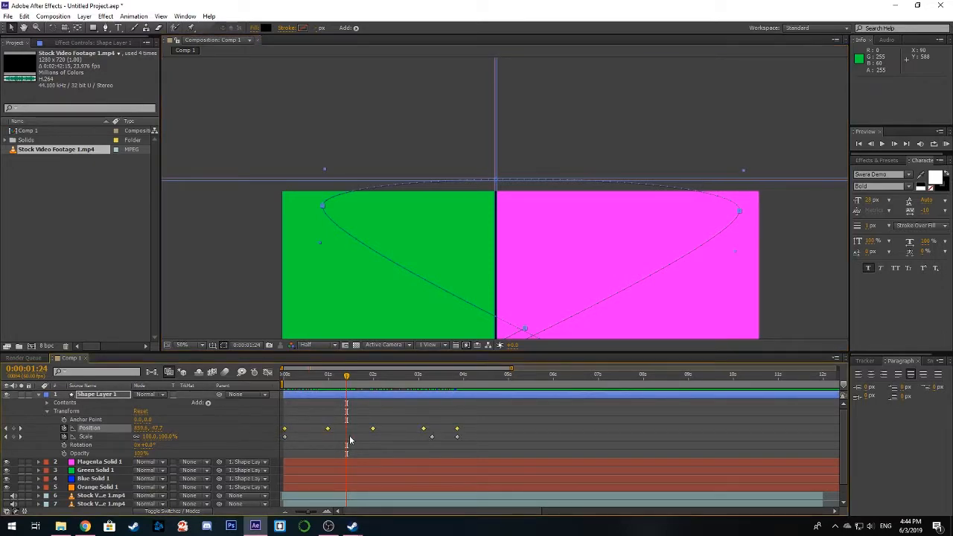
right_click(373, 430)
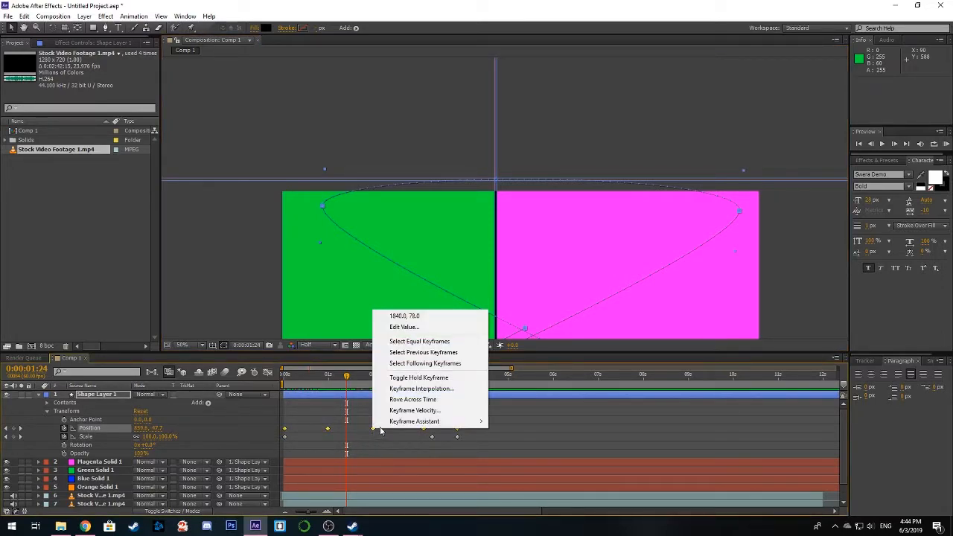
click(431, 389)
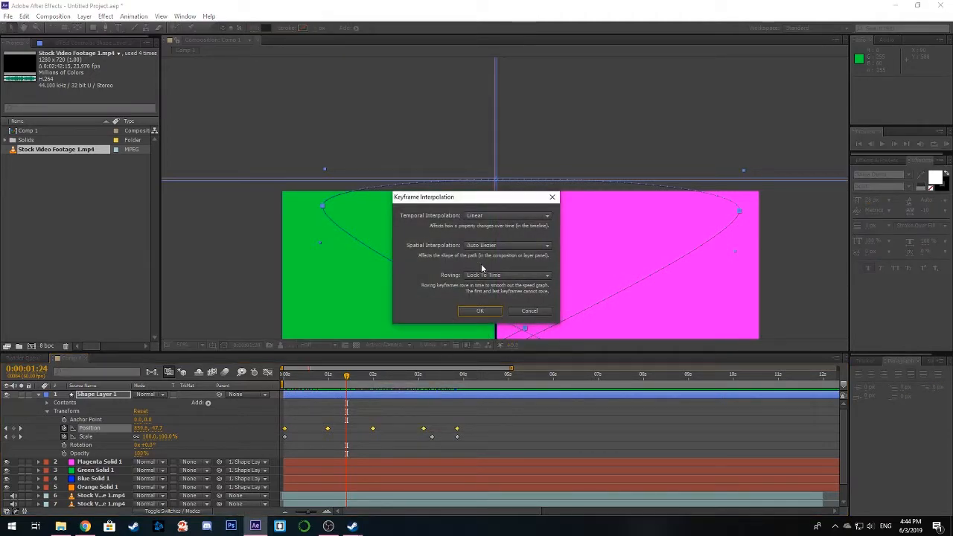
click(509, 246)
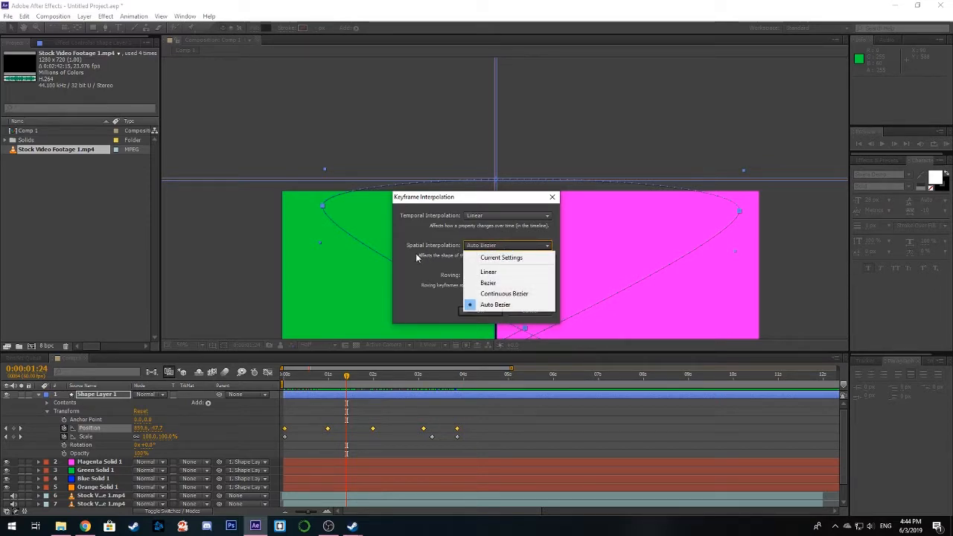
click(498, 272)
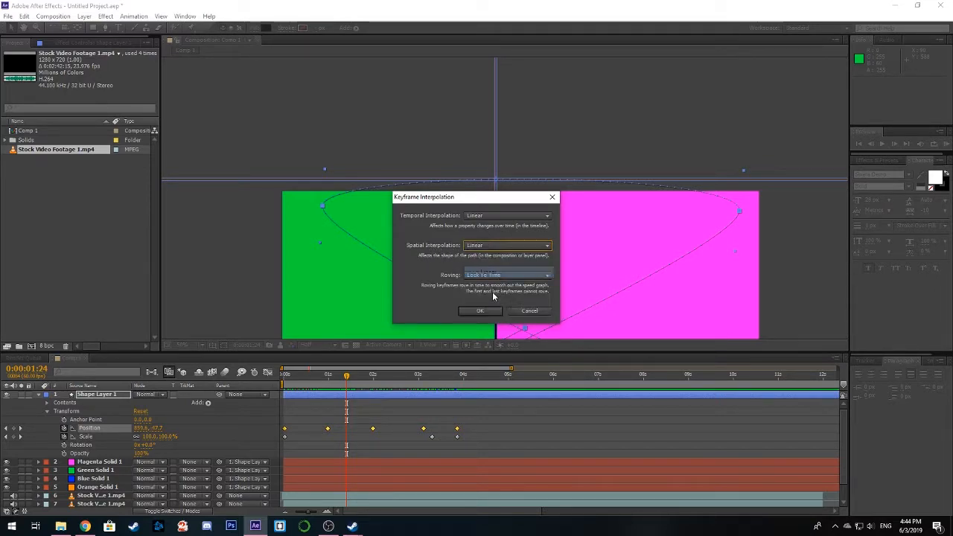
click(480, 311)
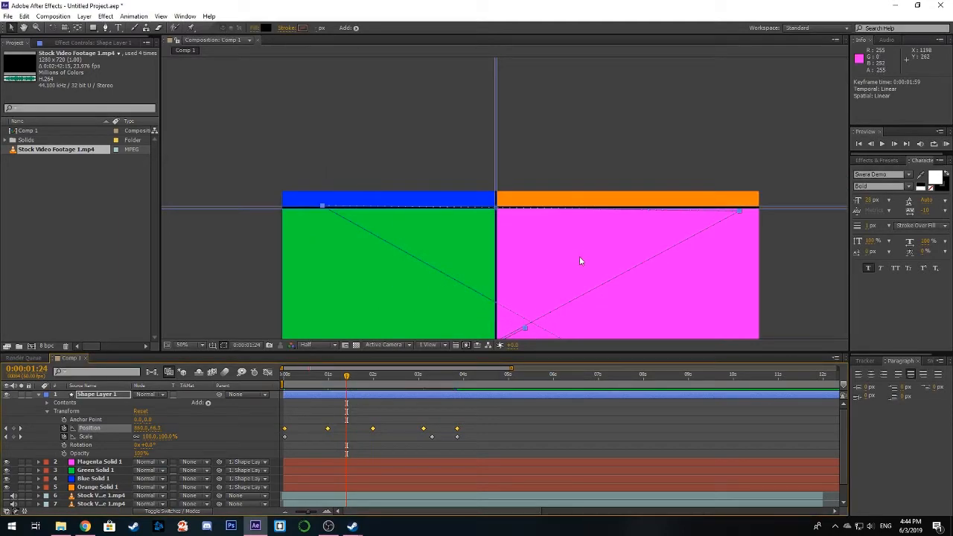
Step: Return the playhead to 0:00:00:00 and collapse Shape Layer 1's properties
drag(576, 238, 521, 188)
drag(348, 385, 276, 382)
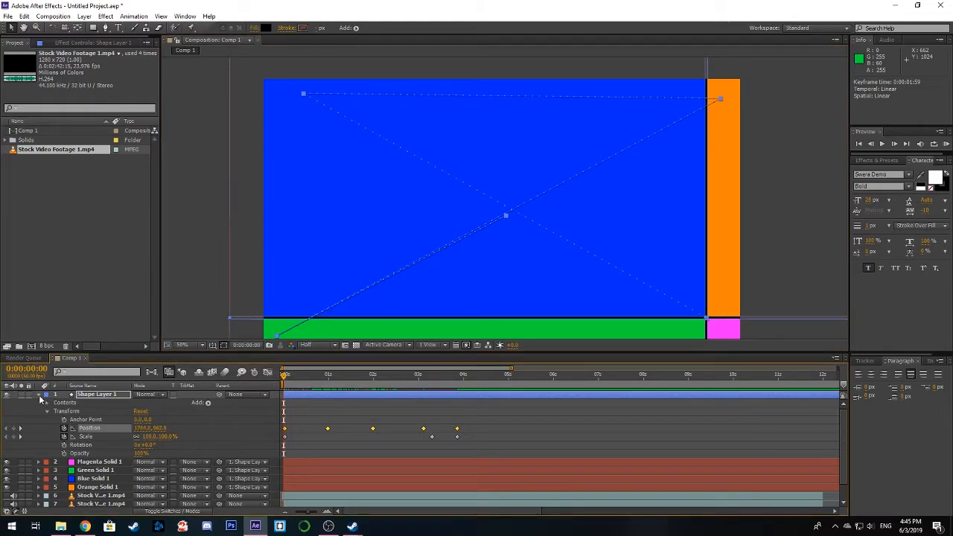
click(39, 396)
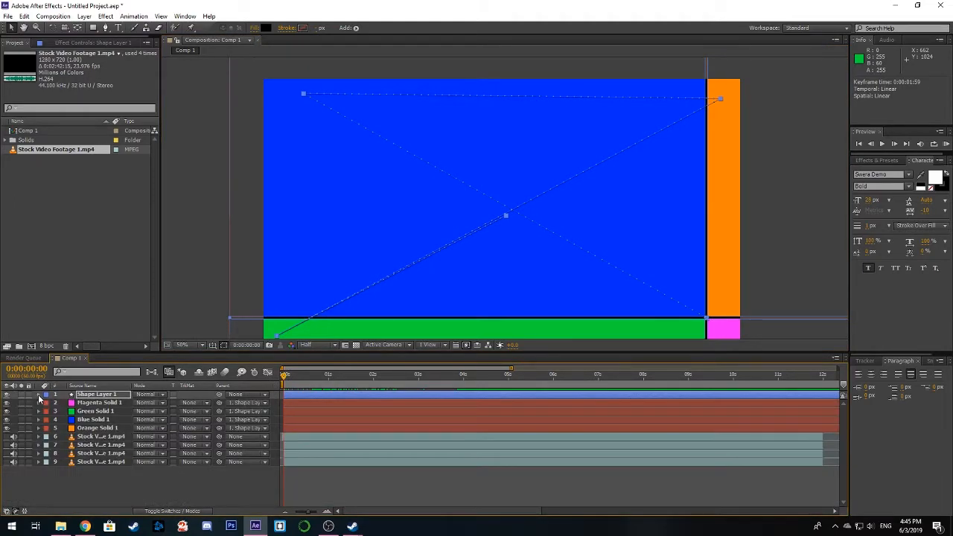
Step: Reorder the layers so that one Stock Video Footage 1.mp4 layer sits directly beneath each of the four colored solids
click(98, 474)
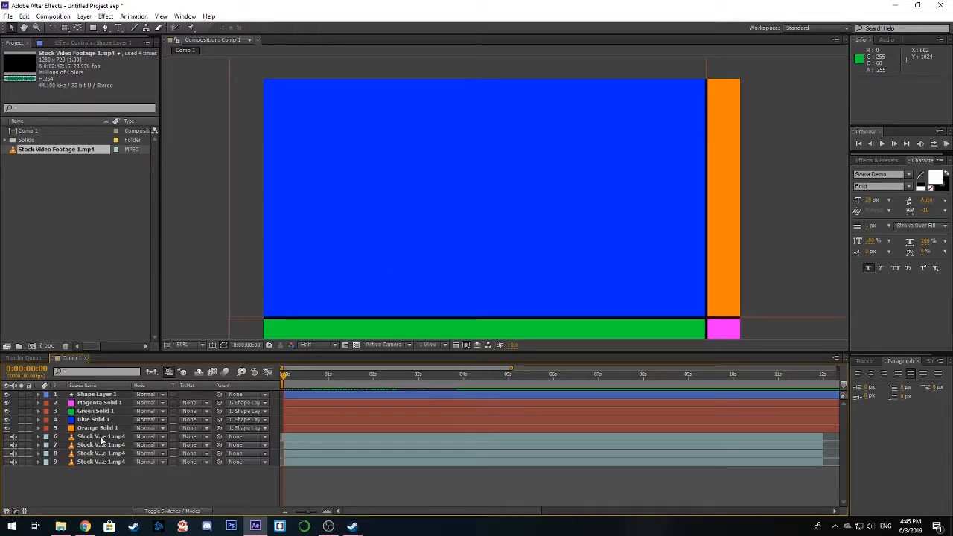
drag(102, 440, 102, 411)
mouse_move(102, 445)
mouse_down()
mouse_move(102, 424)
mouse_move(105, 451)
mouse_move(107, 442)
mouse_up()
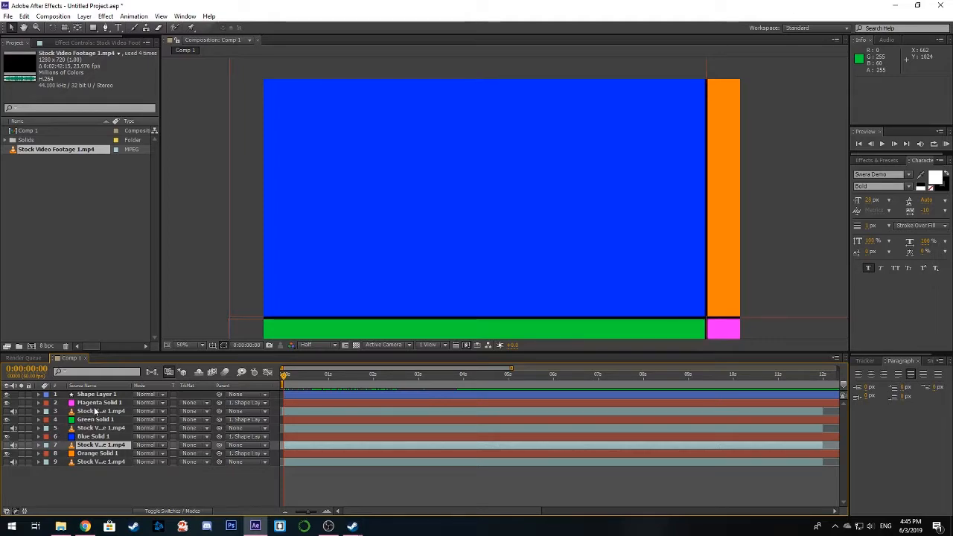
Step: Set the track matte of all four footage layers to Alpha Matte, each using the solid directly above it
click(95, 412)
ctrl+click(95, 428)
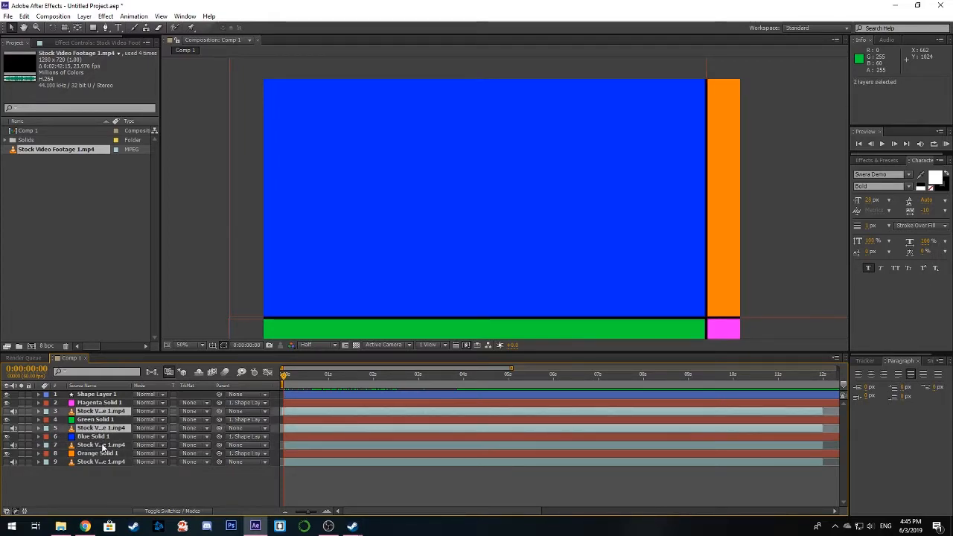
ctrl+click(102, 444)
ctrl+click(103, 461)
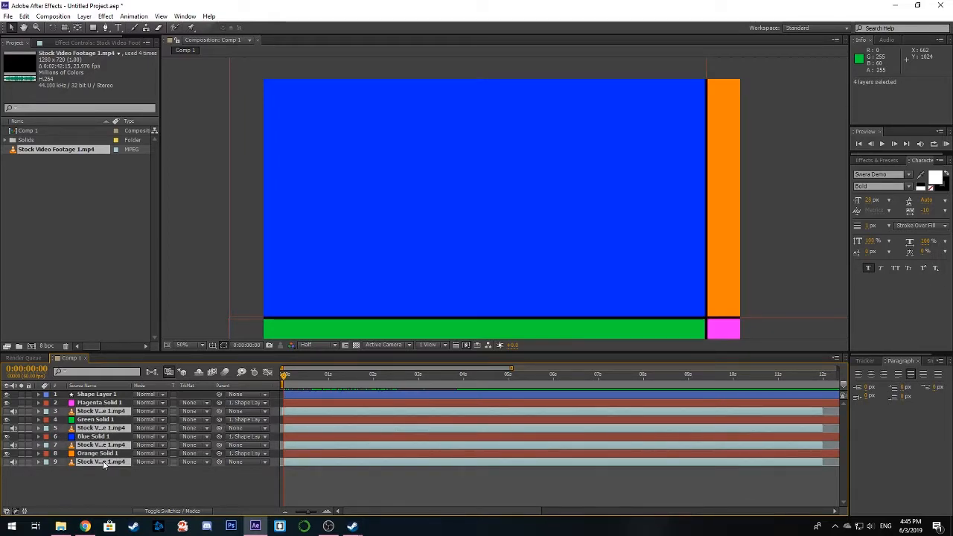
click(180, 513)
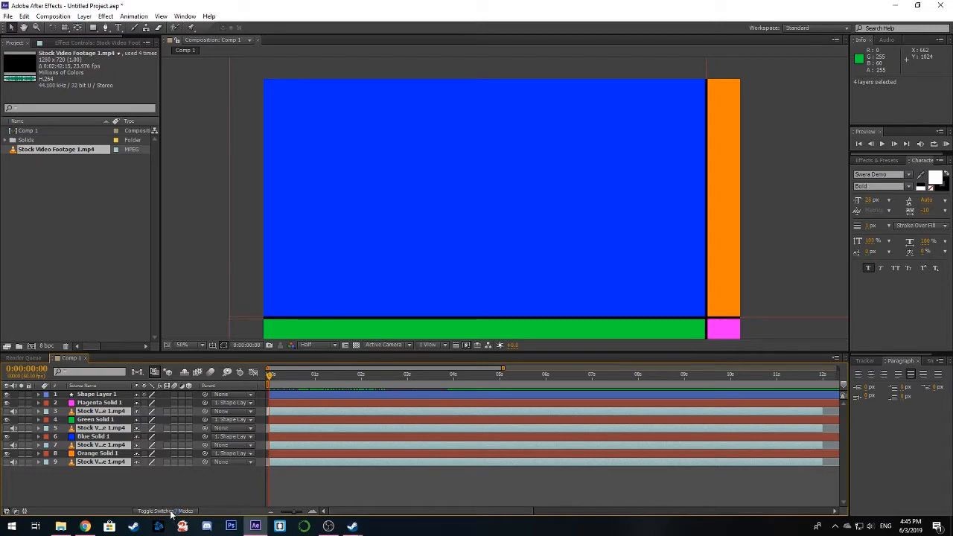
click(170, 512)
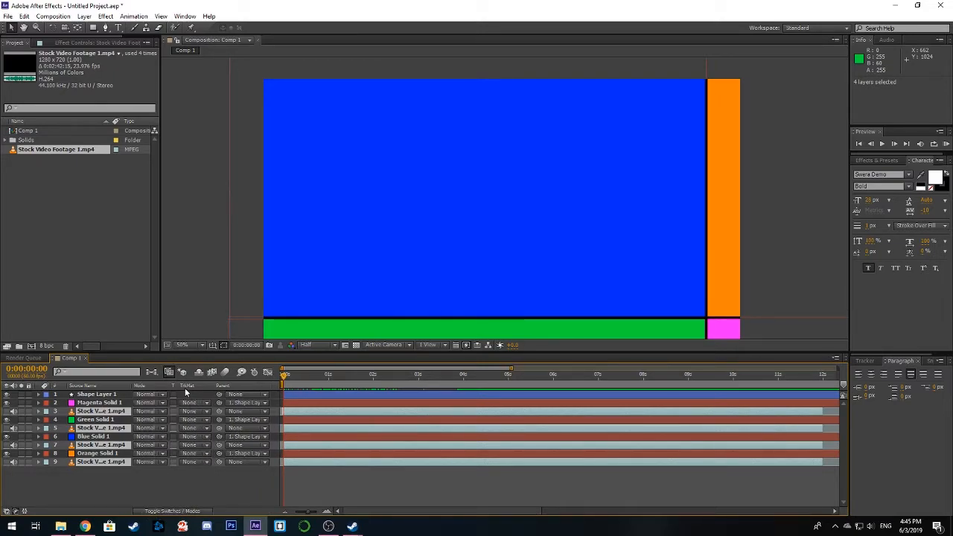
click(192, 412)
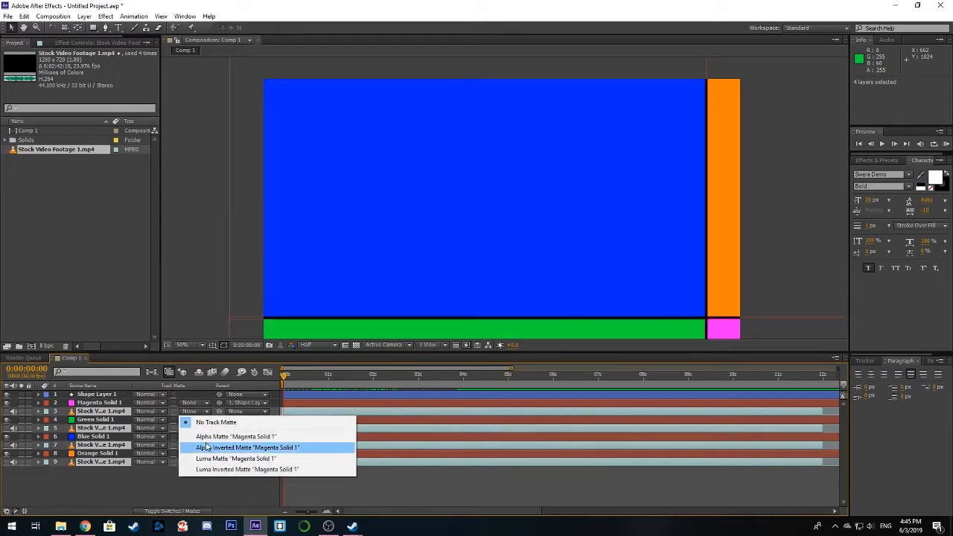
click(215, 442)
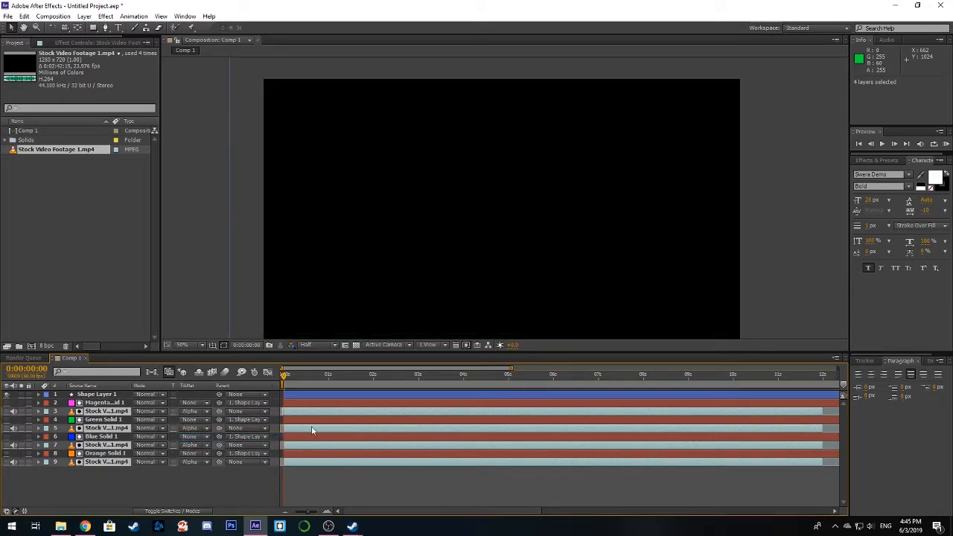
Step: Turn on the visibility of the four matted footage layers and check the opening of the split-screen animation
drag(286, 380, 291, 379)
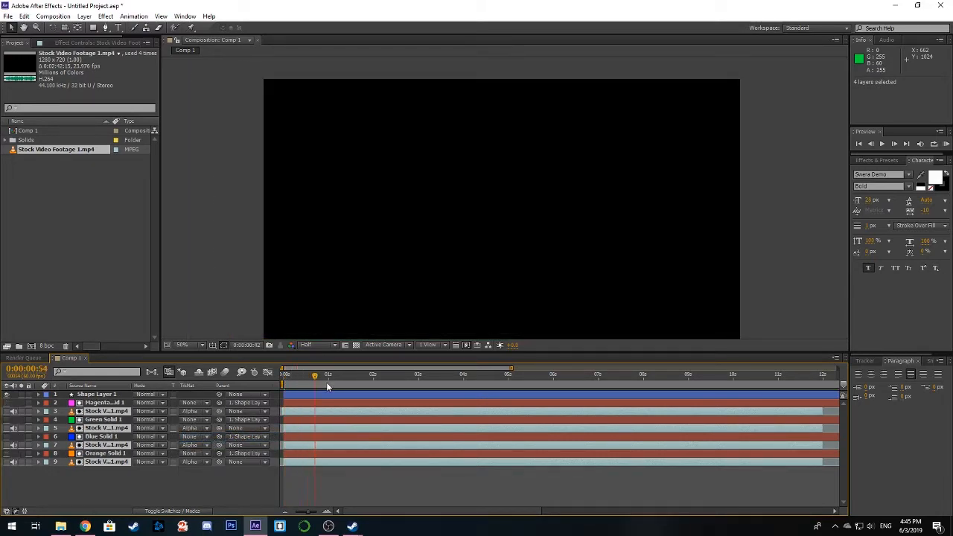
drag(393, 382, 314, 383)
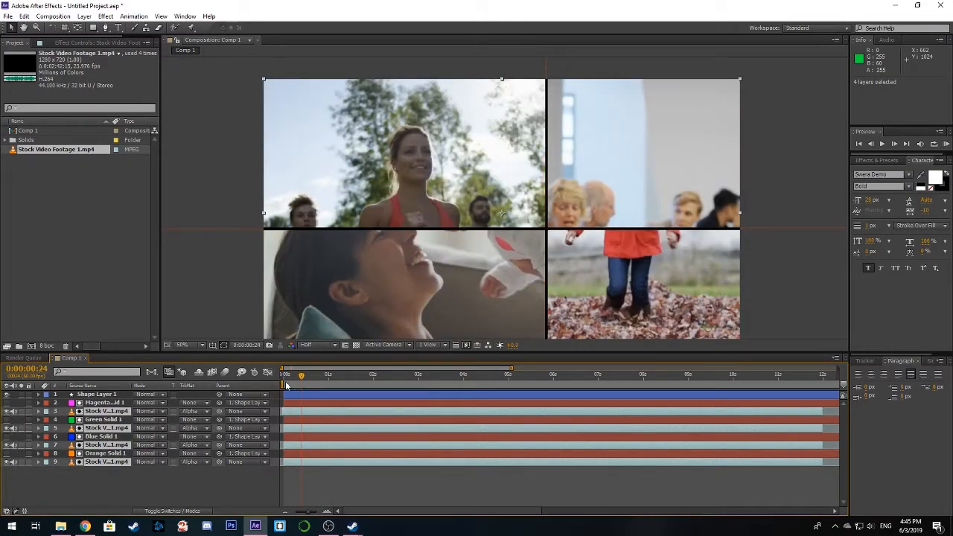
drag(290, 381, 286, 380)
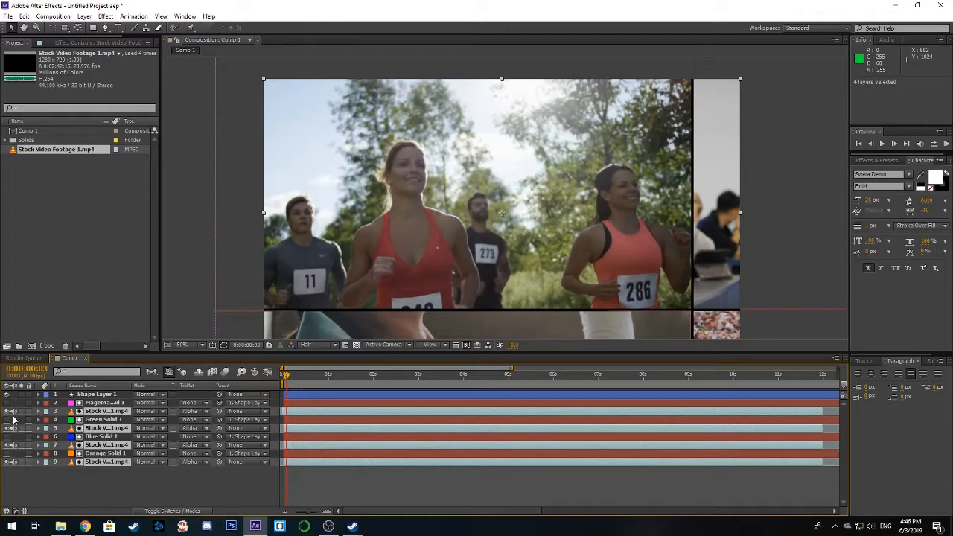
drag(7, 413, 7, 462)
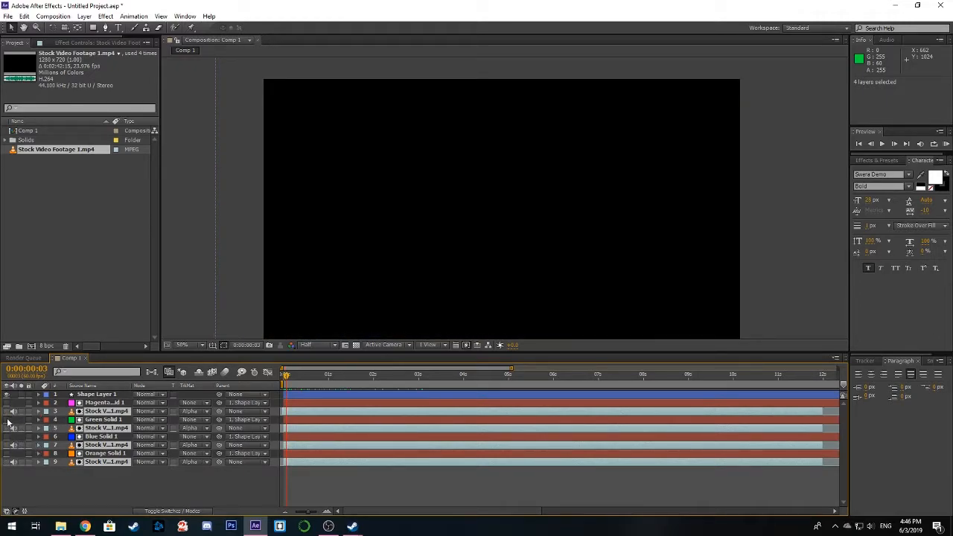
drag(9, 417, 67, 458)
click(143, 492)
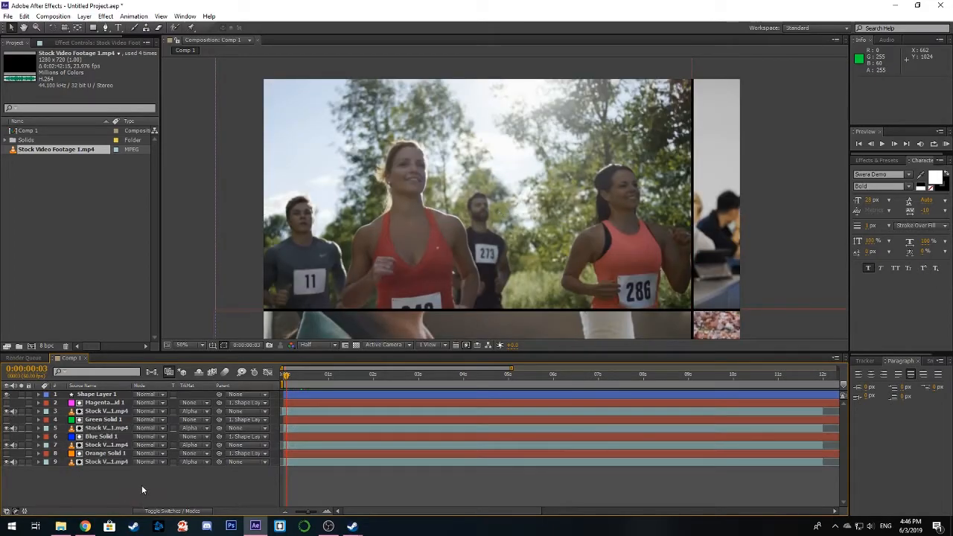
Step: Review the split screen up to about four seconds, return to 0:00:00:00, and mute the audio of footage layers 3, 5 and 7
drag(288, 380, 480, 378)
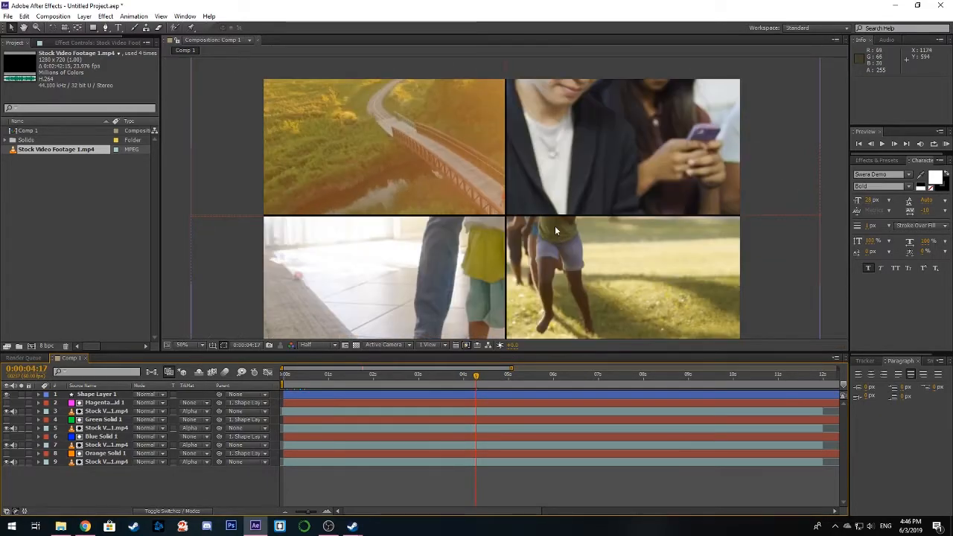
drag(477, 379, 285, 379)
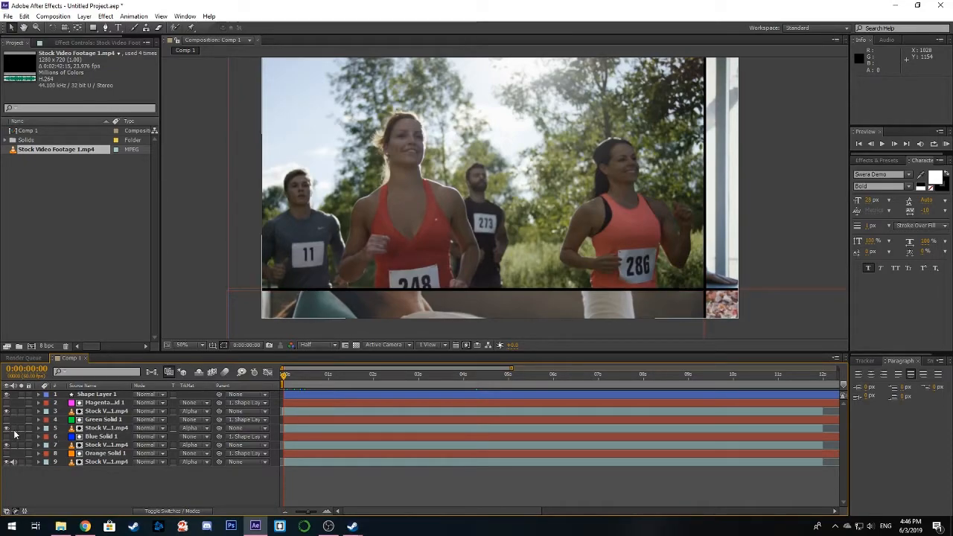
click(104, 411)
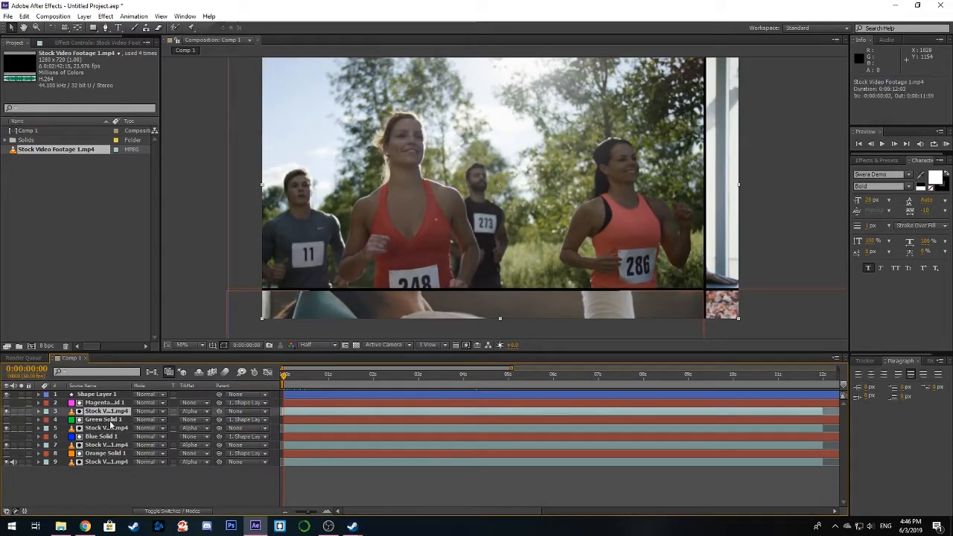
click(108, 429)
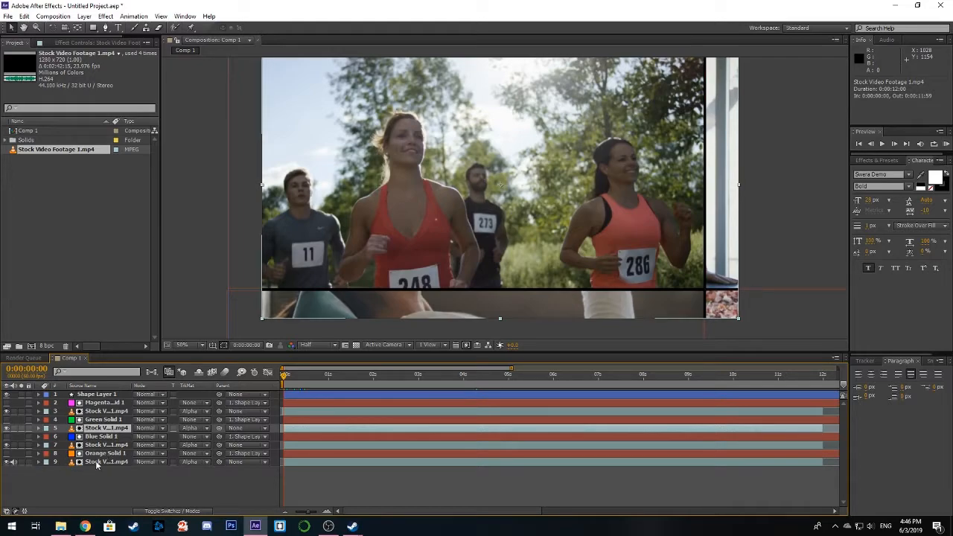
click(97, 462)
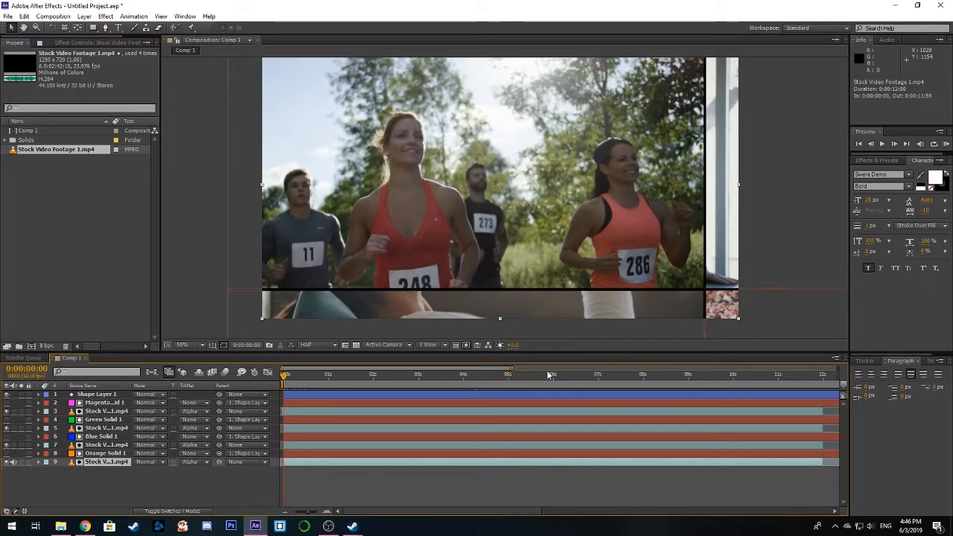
Step: Extend the work area's end to 0:00:11:59, where the footage layers end, and return the playhead to the start
drag(440, 510, 457, 400)
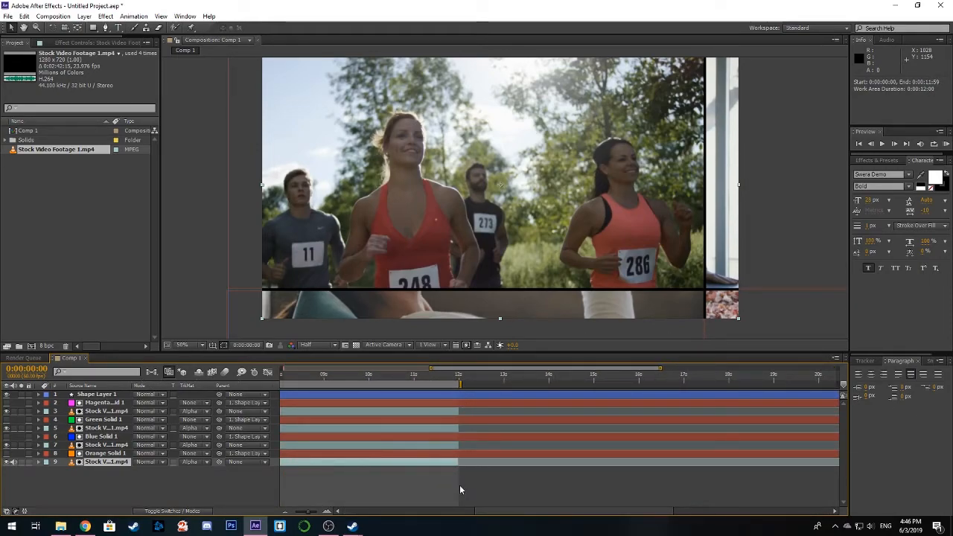
drag(526, 513, 373, 513)
click(289, 376)
drag(289, 376, 282, 376)
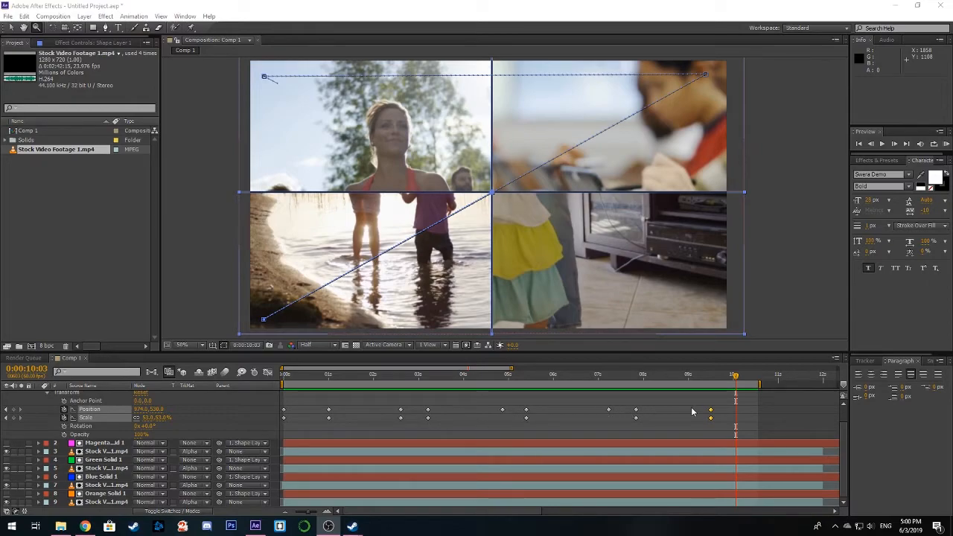
Step: Try pasting a copy of Shape Layer 1's Position and Scale keyframes from 0:00:01:00 at 0:00:01:38, and delete the pasted pair
drag(302, 374, 323, 406)
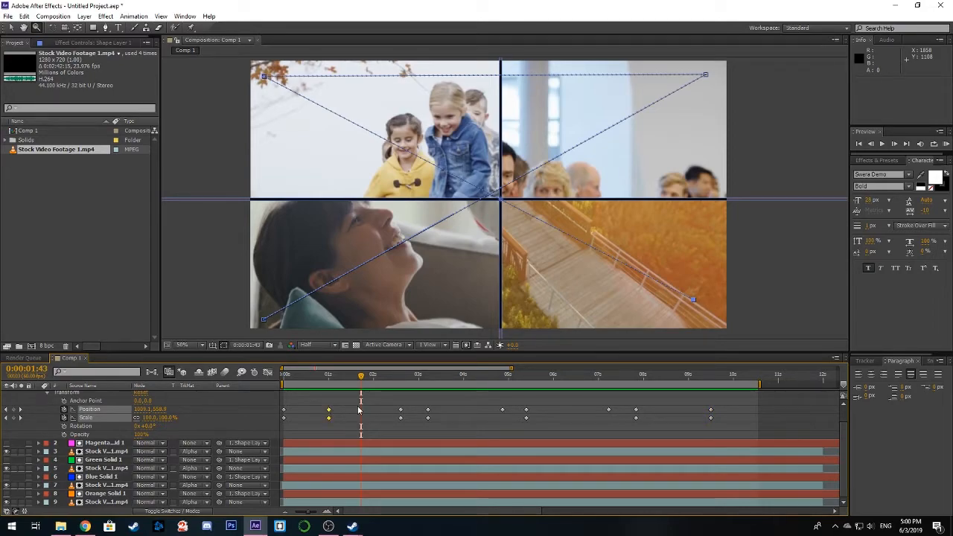
mouse_move(362, 380)
mouse_down()
mouse_move(330, 386)
mouse_move(355, 391)
mouse_move(358, 379)
mouse_up()
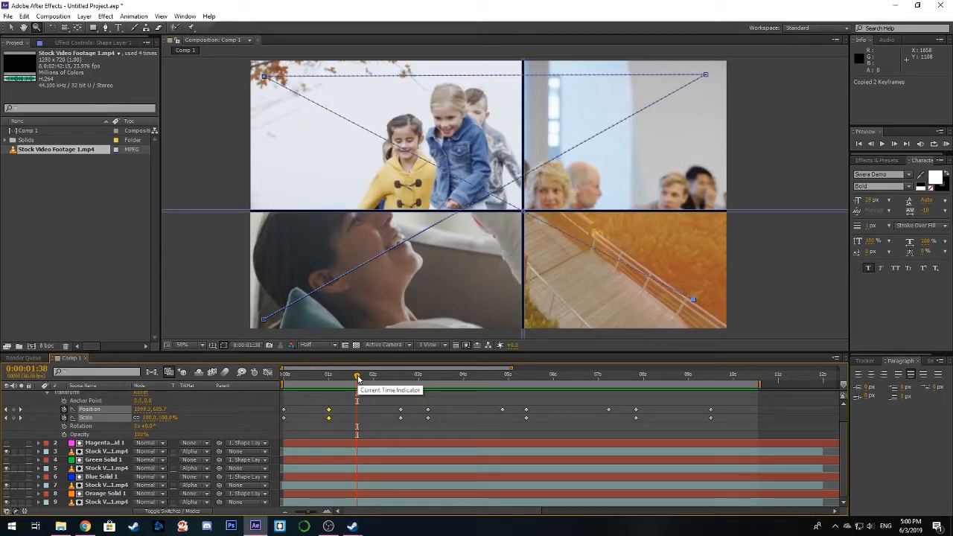
key(ctrl+v)
drag(328, 379, 379, 381)
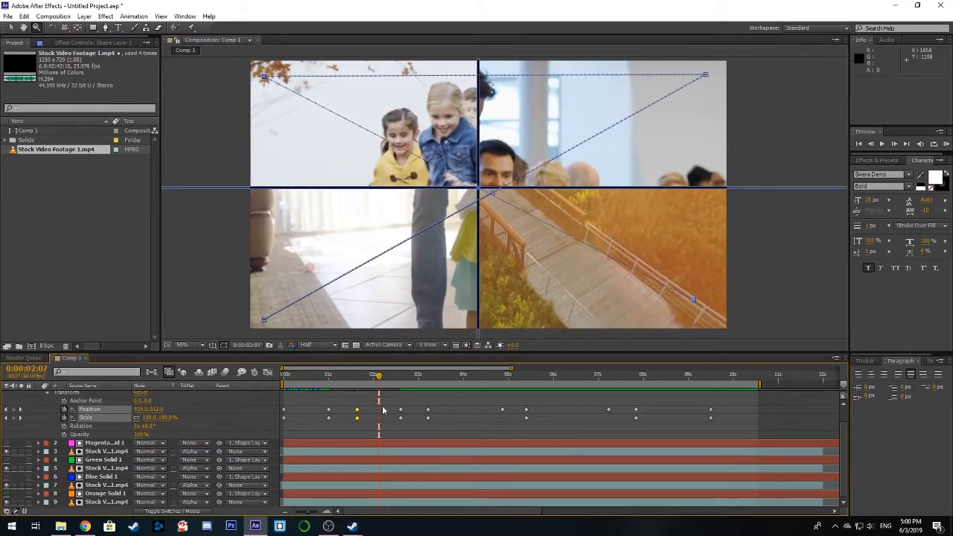
key(Delete)
Step: Scrub through the keyframed cross movement and play back the composition from the start
drag(373, 382, 527, 385)
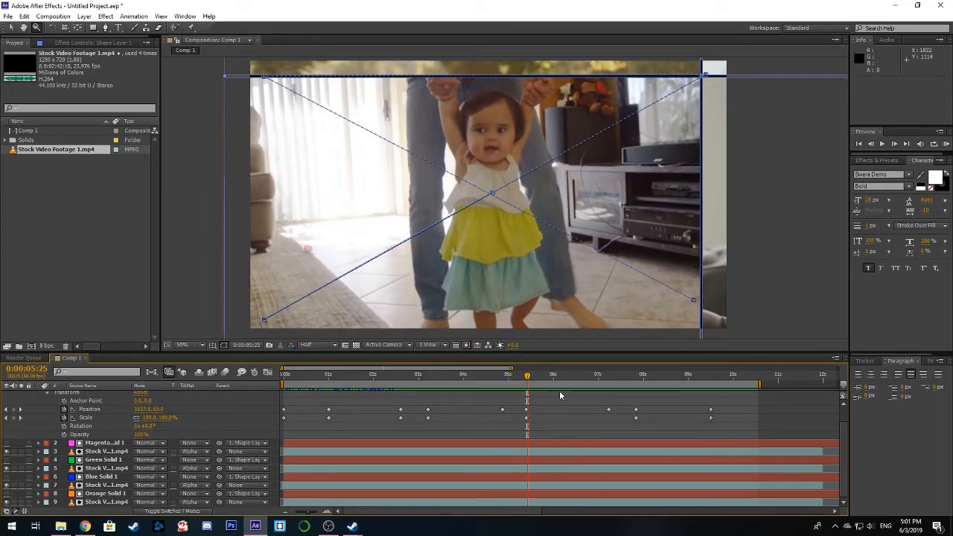
drag(373, 380, 283, 379)
click(945, 145)
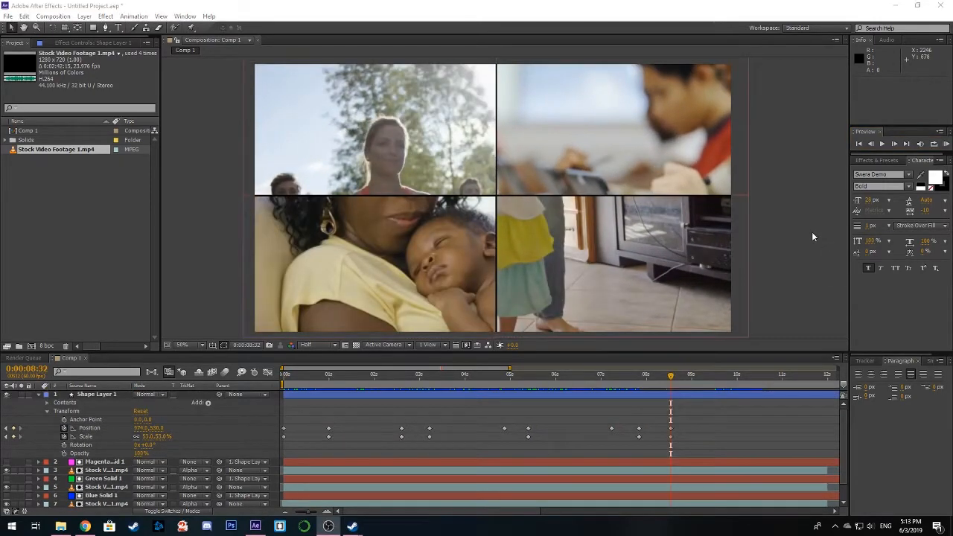
Step: Return the playhead to the composition's start and apply Easy Ease to all of Shape Layer 1's Position keyframes
click(813, 232)
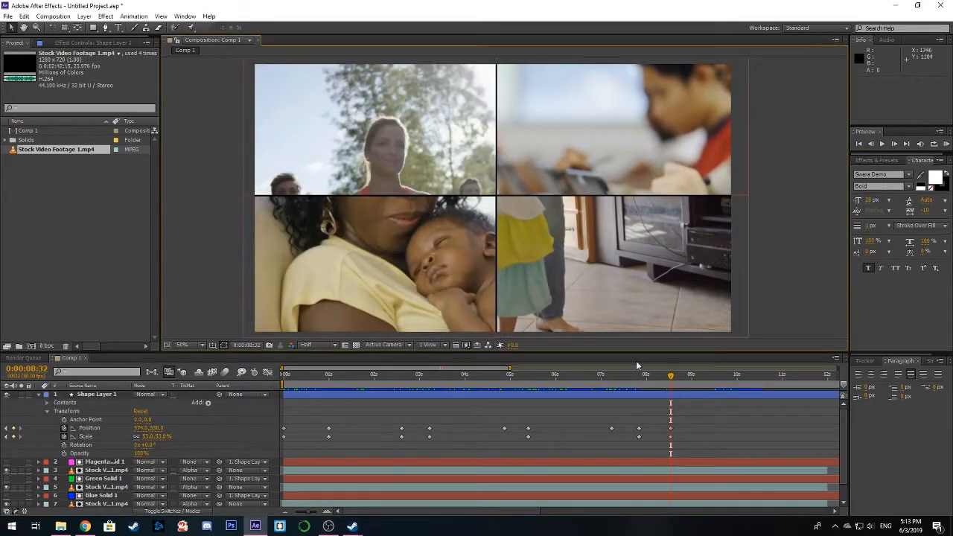
drag(651, 376, 281, 376)
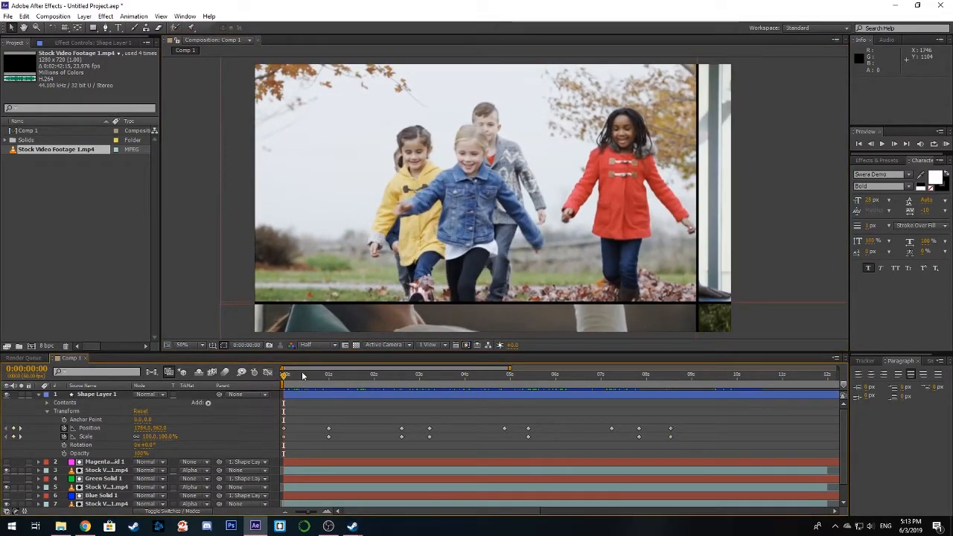
mouse_move(290, 379)
mouse_down()
mouse_move(514, 399)
mouse_move(284, 387)
mouse_up()
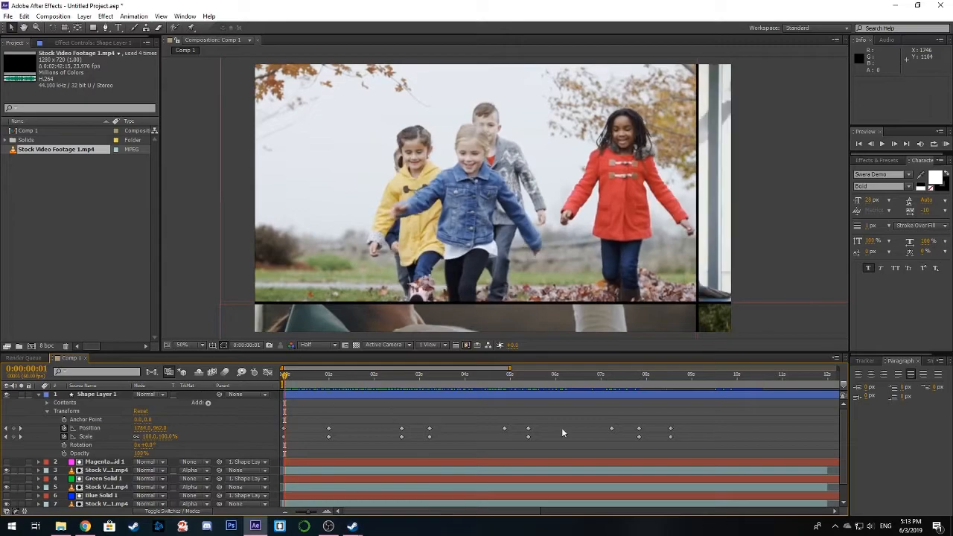
drag(691, 425, 284, 433)
right_click(329, 430)
mouse_move(387, 421)
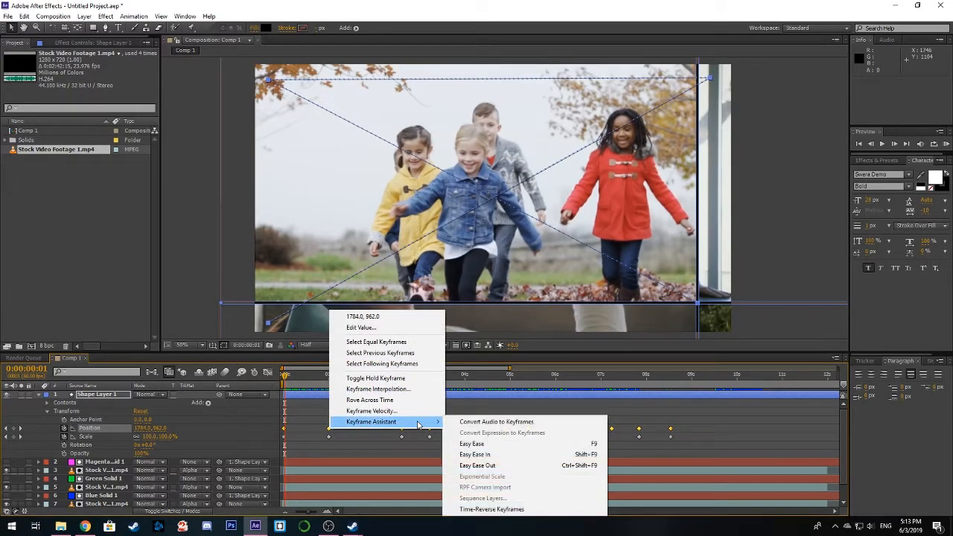
click(507, 444)
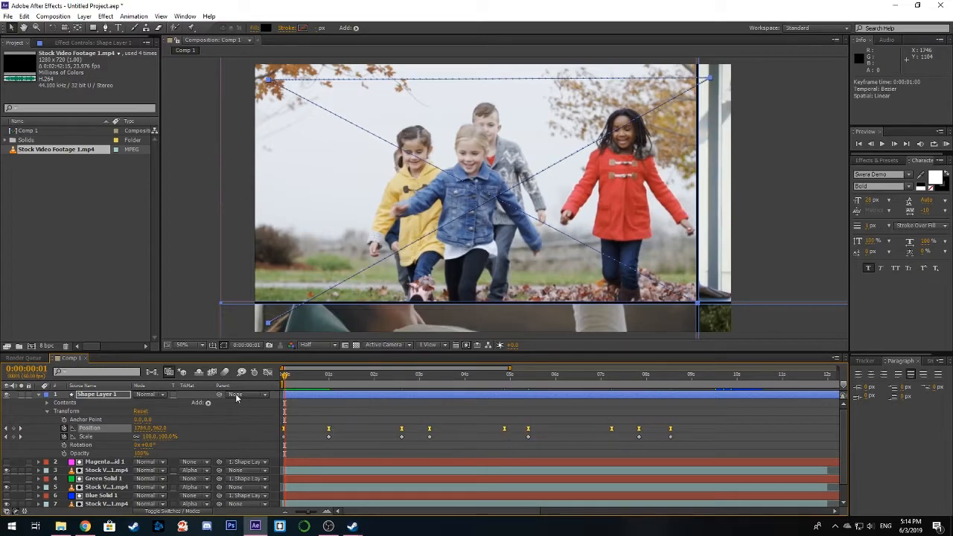
Step: Reshape the Position speed graph with a fast start at 0:00:01:00 easing out, and a slow build-up in the movement after three seconds
click(268, 373)
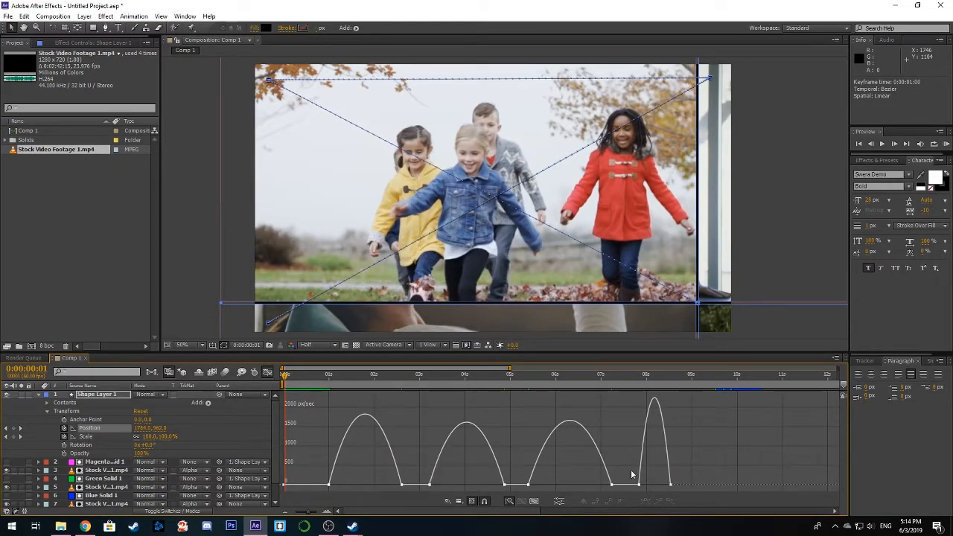
click(330, 485)
drag(342, 487, 338, 403)
drag(386, 486, 447, 475)
drag(458, 483, 462, 487)
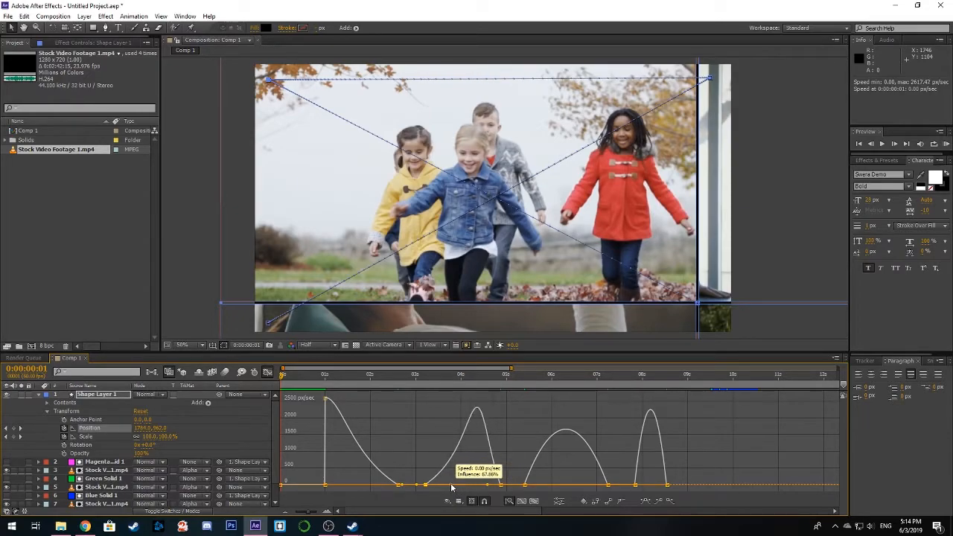
Step: Lengthen the incoming ease of the Position keyframe just before 0:00:05:00, sharpening that movement's speed peak to about 3224 px/sec
drag(435, 381, 332, 388)
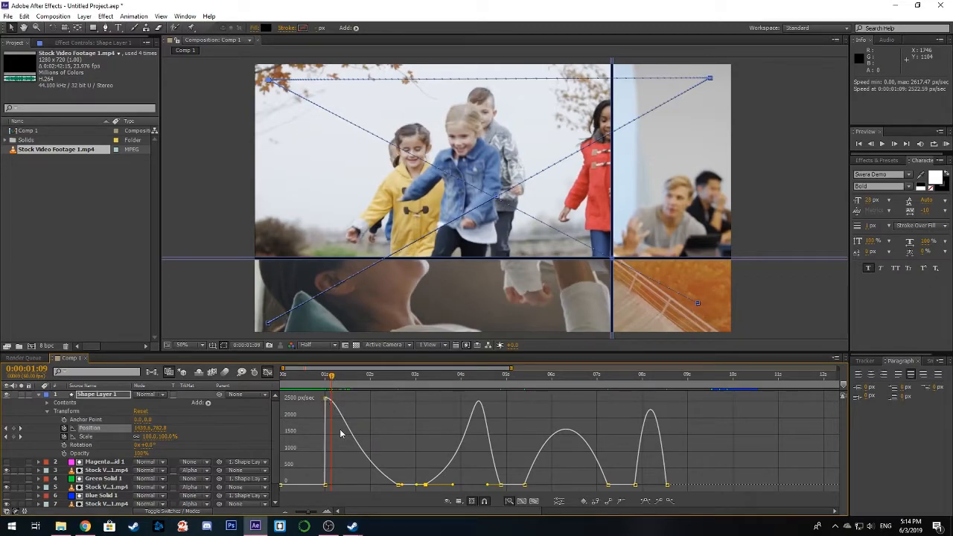
drag(332, 380, 492, 396)
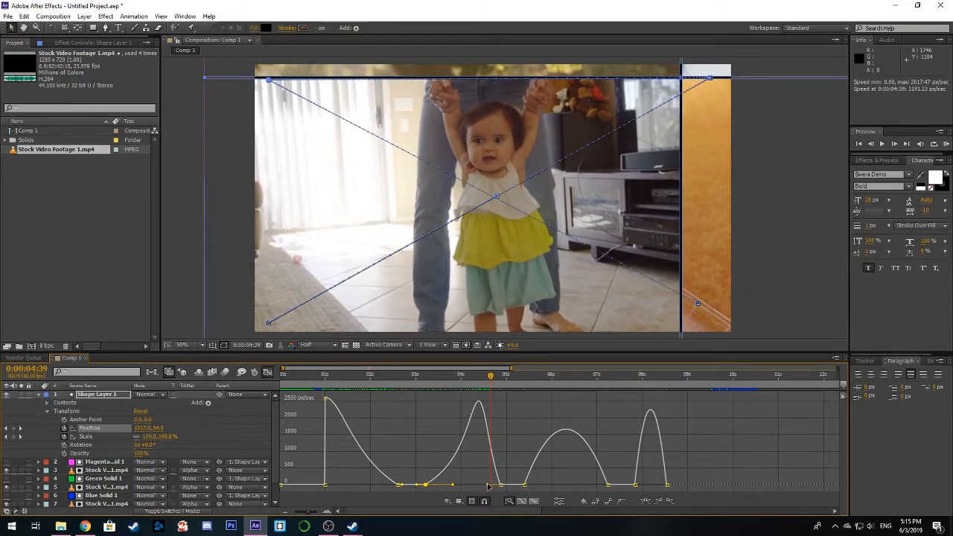
drag(492, 487, 480, 484)
drag(491, 381, 516, 386)
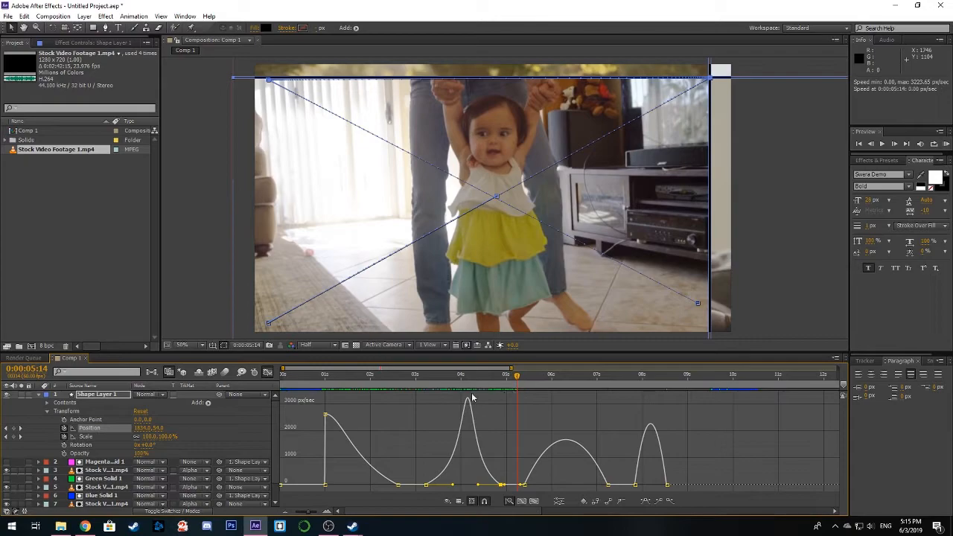
Step: Collapse Shape Layer 1's properties and run a RAM preview of the smoothed cross movement from the composition's start
click(284, 378)
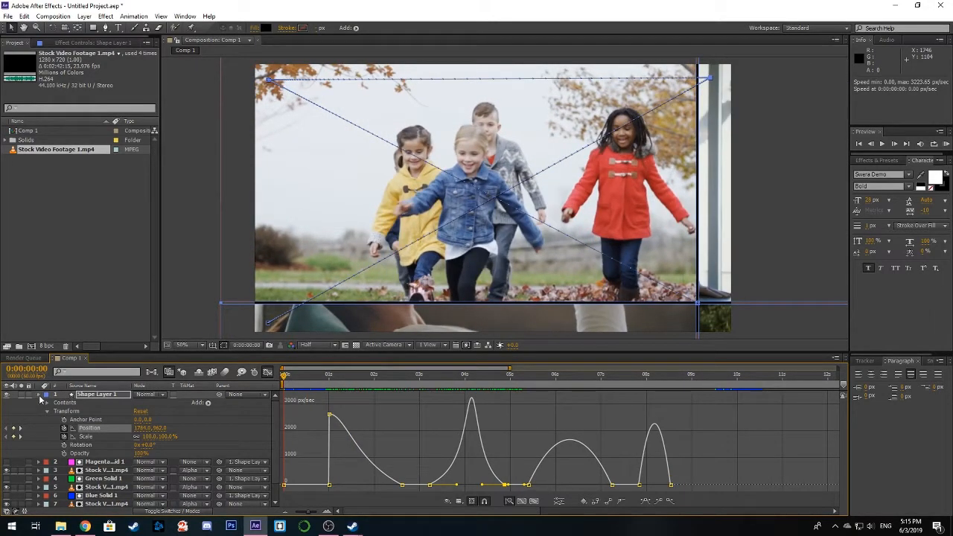
click(40, 395)
click(945, 144)
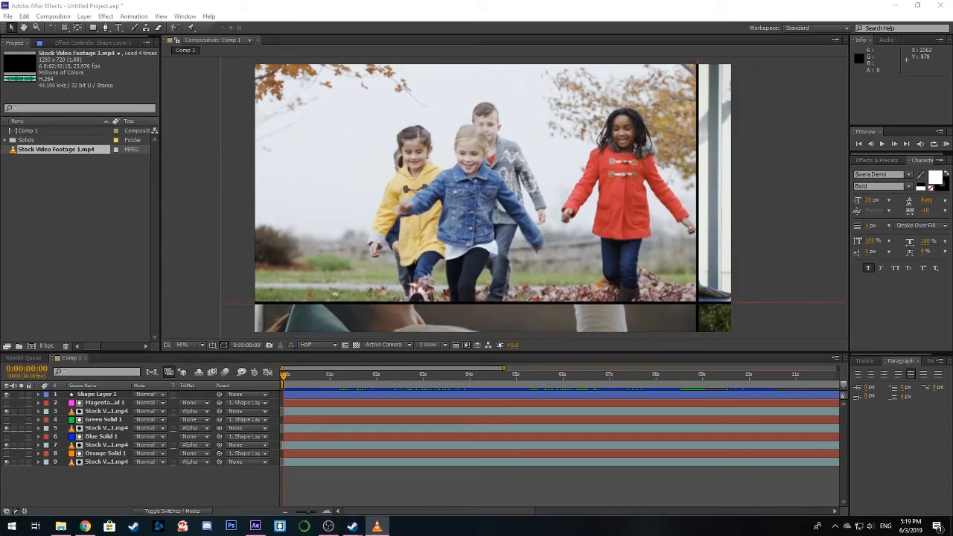
Step: Switch to VLC media player, play advanced lighting intro.mp4 in a maximized window, and close the player
drag(952, 159, 422, 64)
double_click(423, 64)
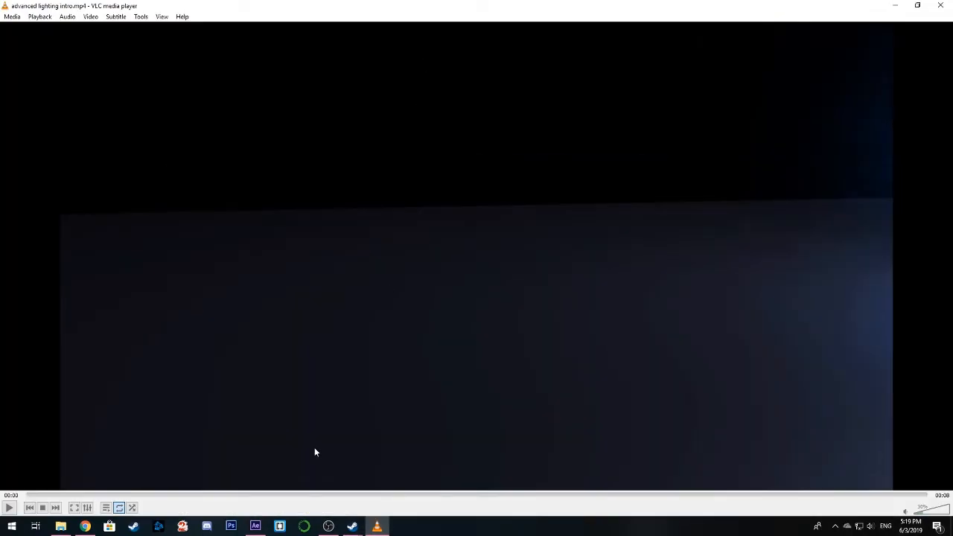
click(9, 508)
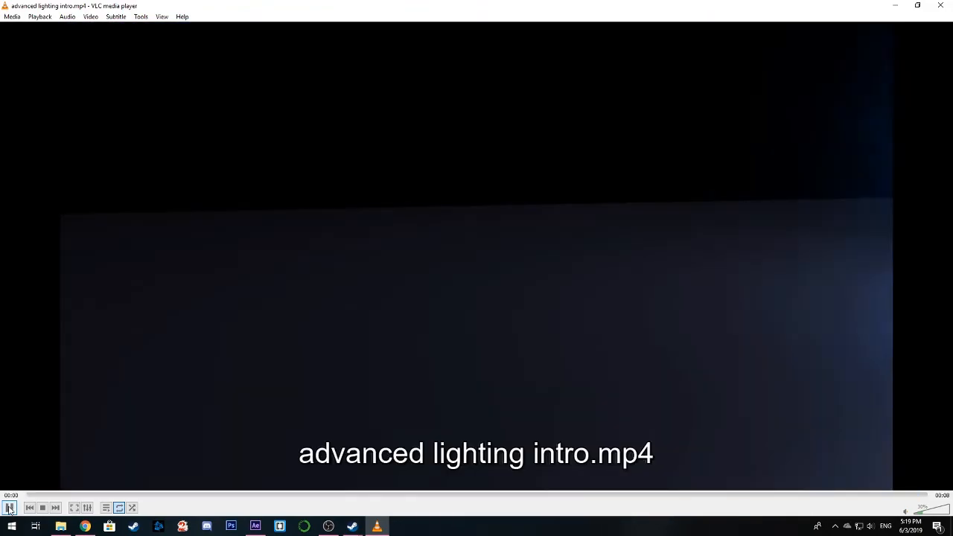
click(8, 508)
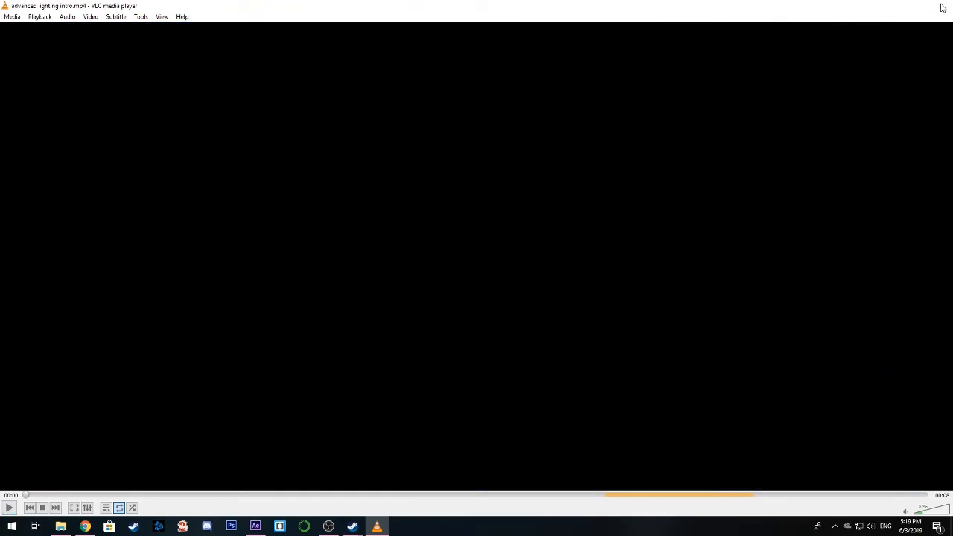
click(940, 5)
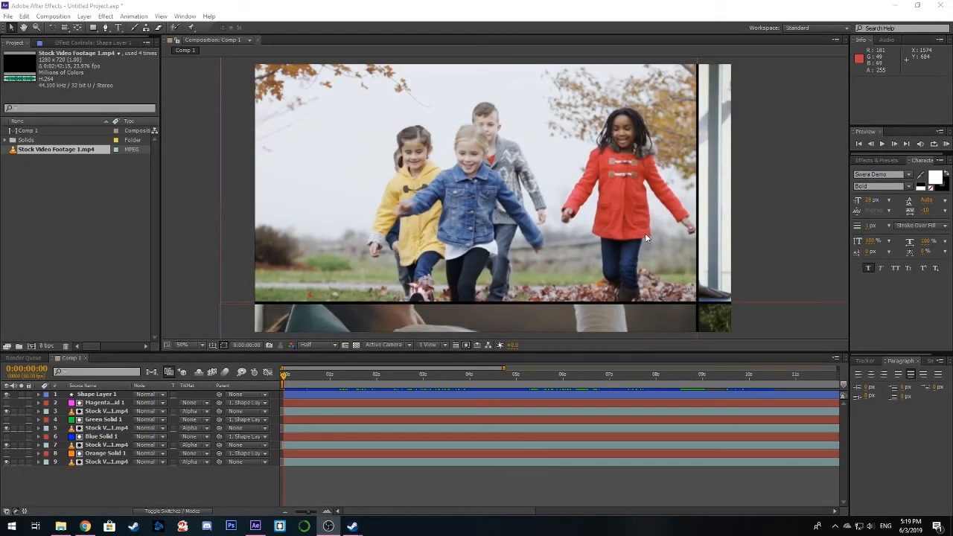